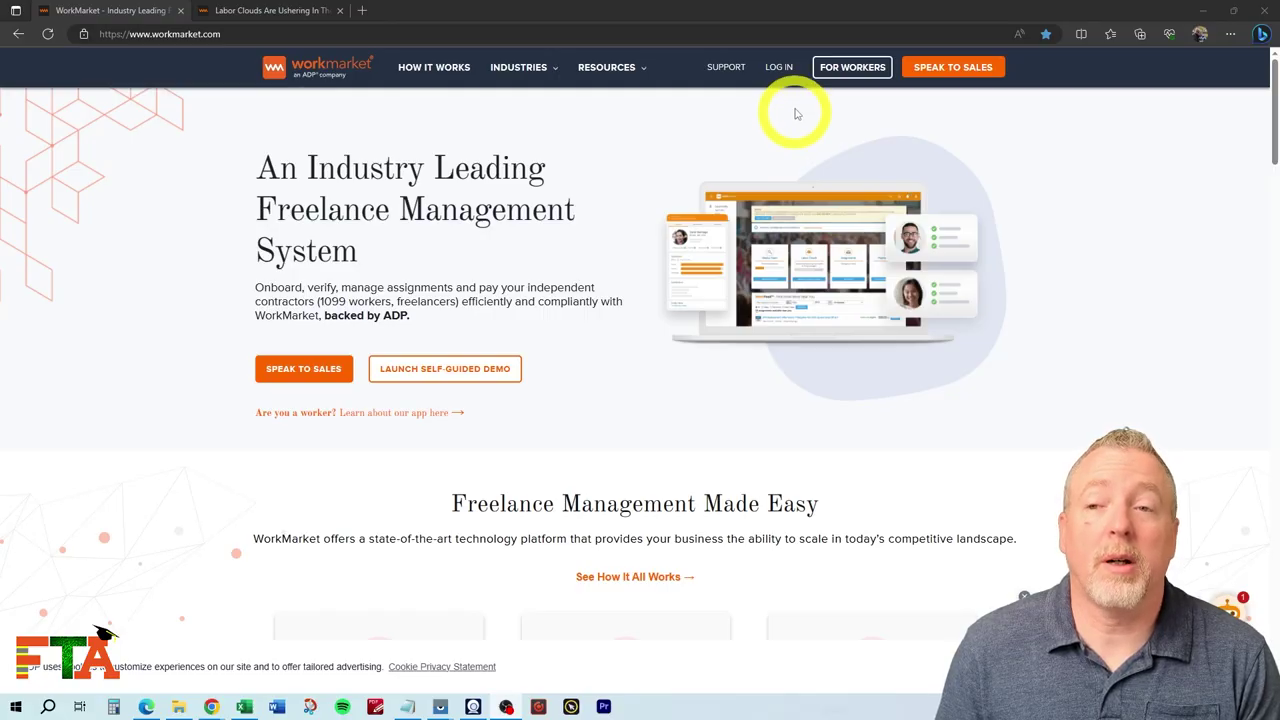
Step: Log in to the WorkMarket account with the account e-mail and password
{"action": "left_click", "coordinate": [780, 67]}
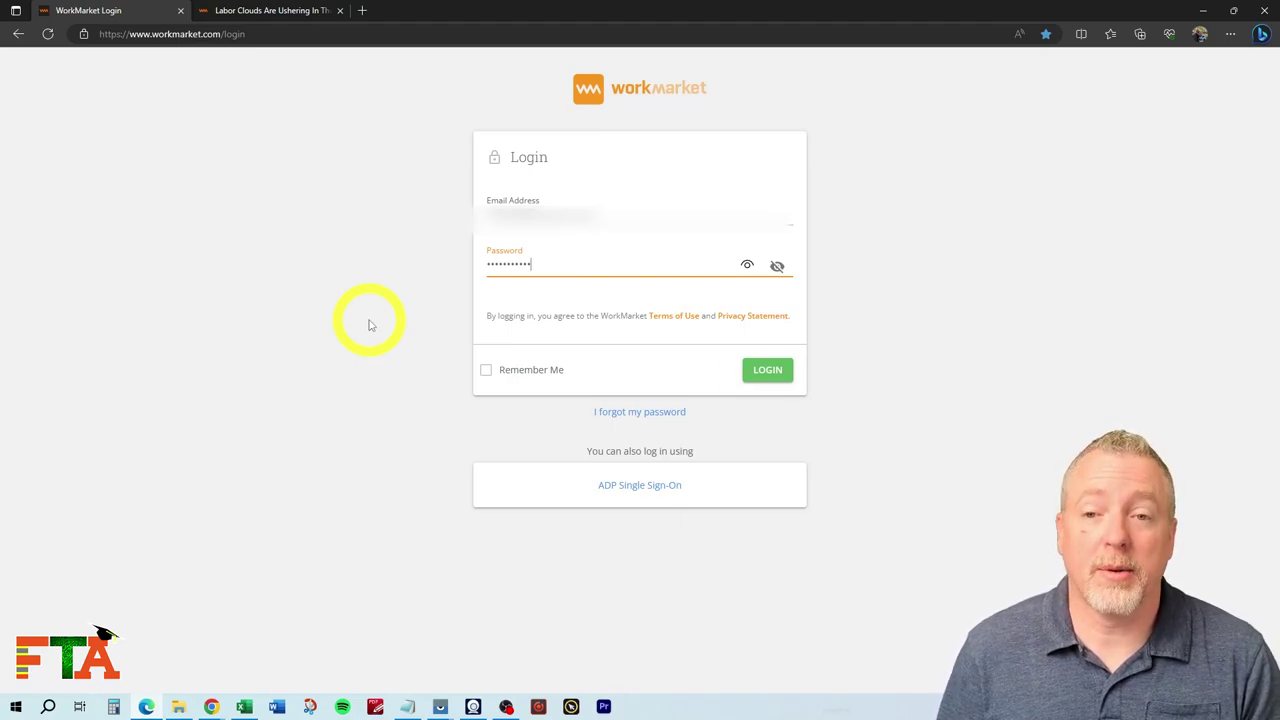
{"action": "key", "text": "Return"}
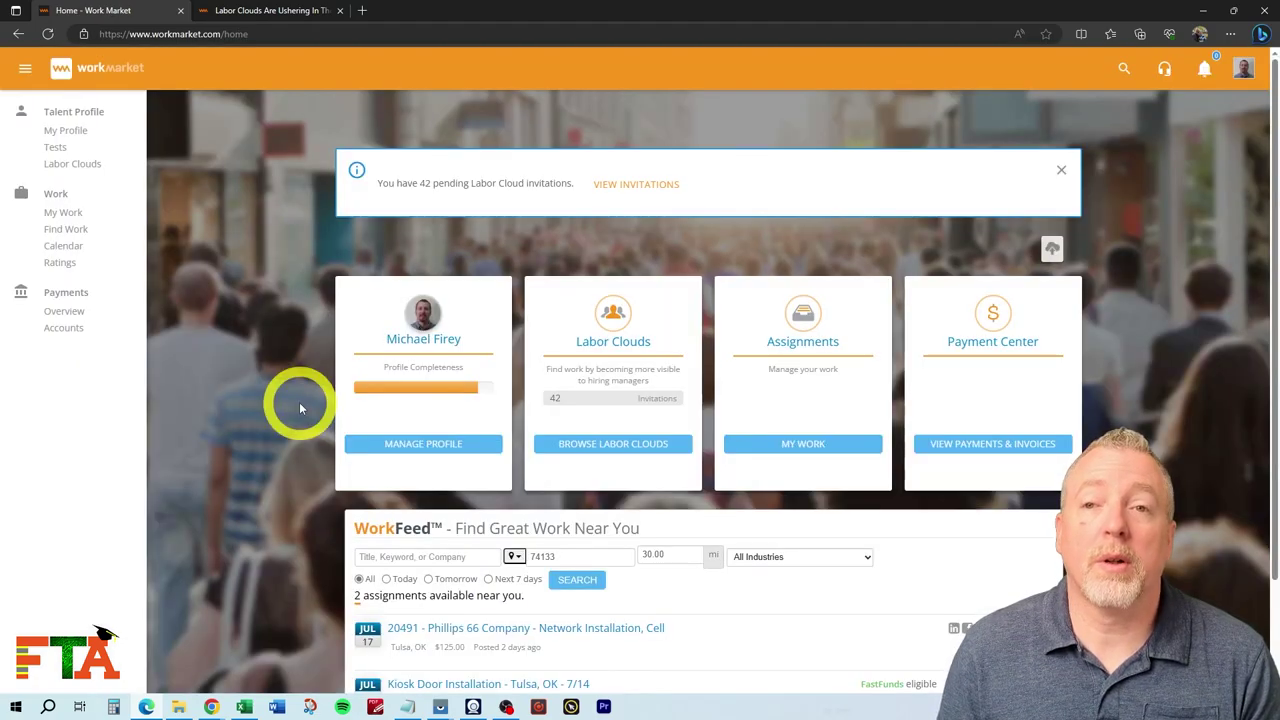
Step: Show only the Available assignments in My Work and sort them by Scheduled Date
{"action": "left_click", "coordinate": [64, 215]}
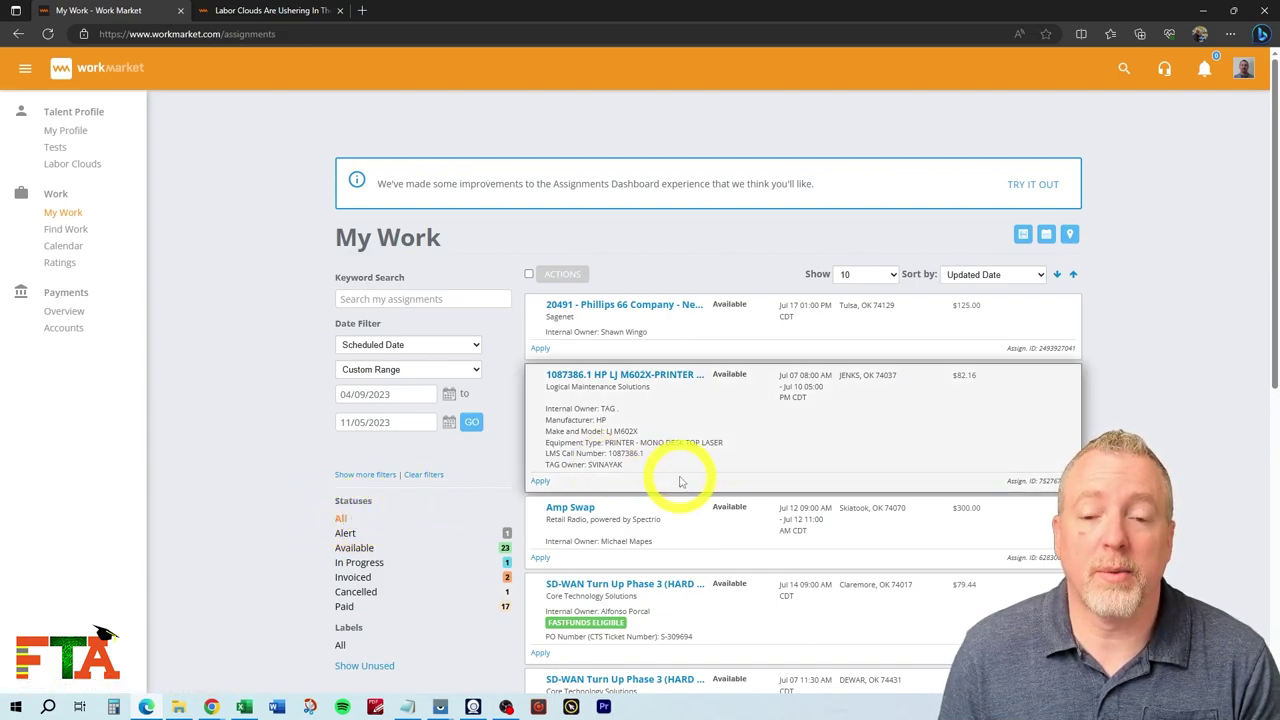
{"action": "left_click", "coordinate": [352, 548]}
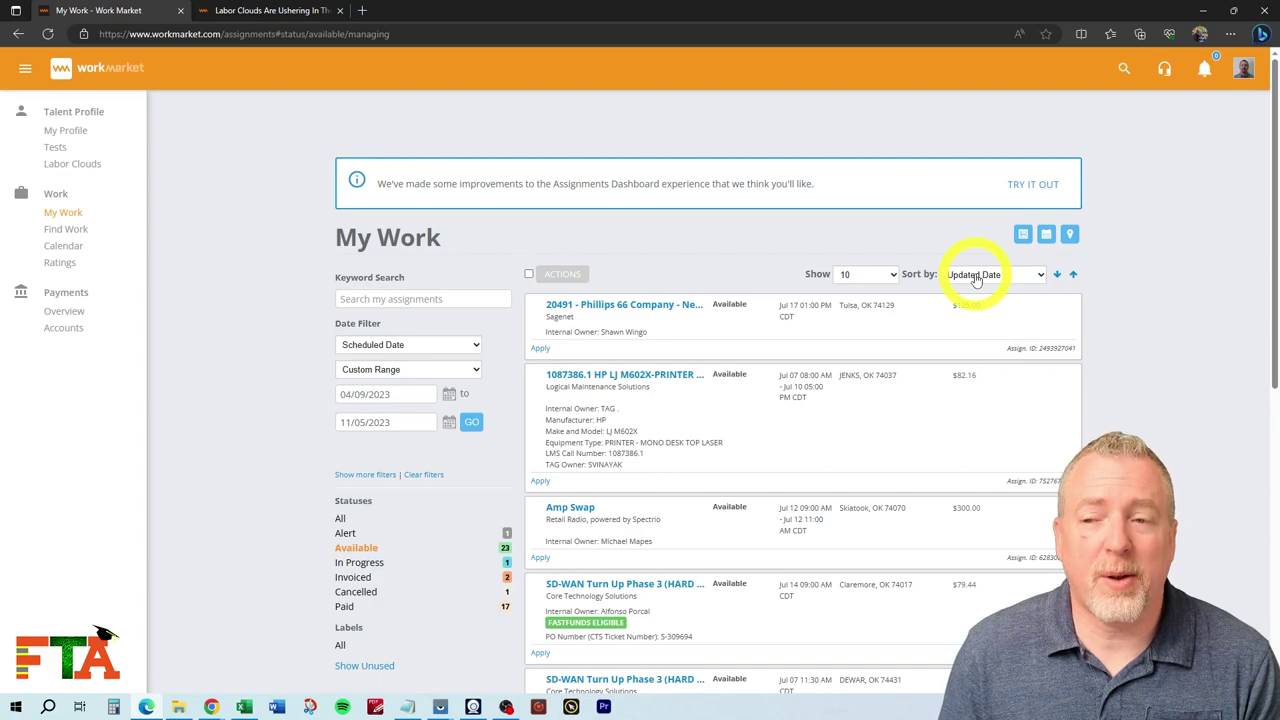
{"action": "scroll", "coordinate": [1143, 440], "scroll_direction": "down", "scroll_amount": 1}
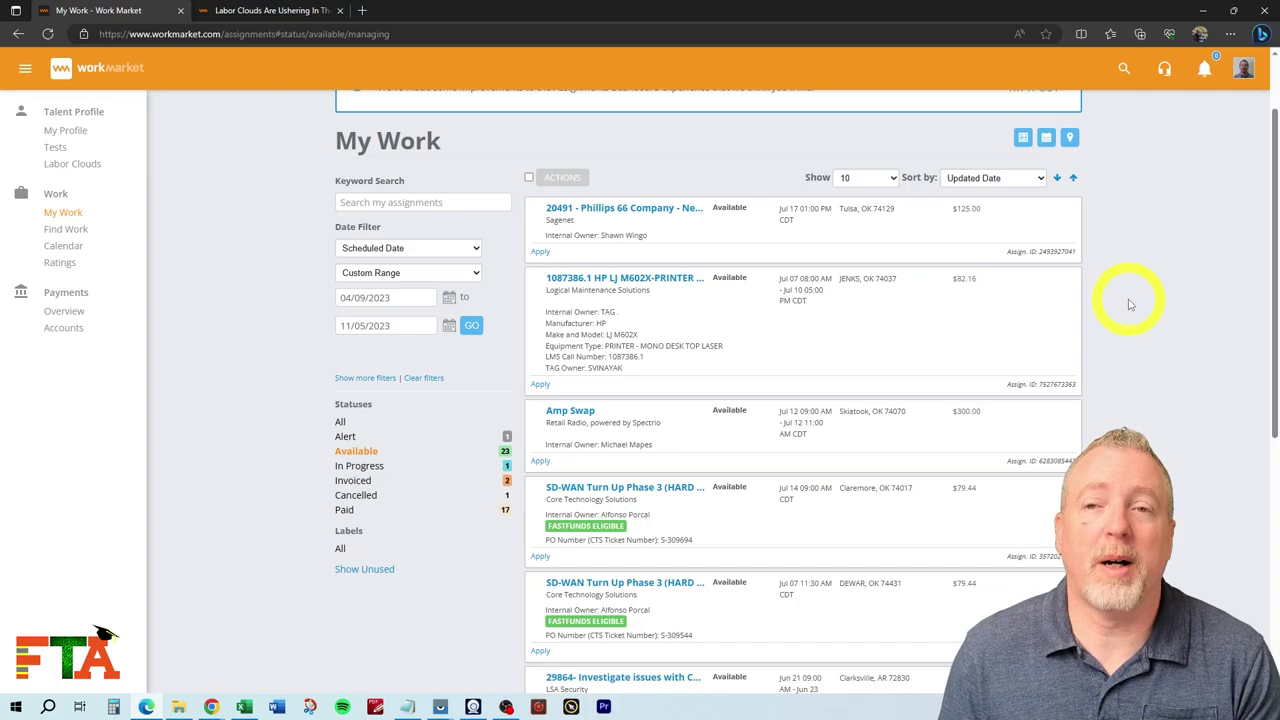
{"action": "left_click", "coordinate": [986, 178]}
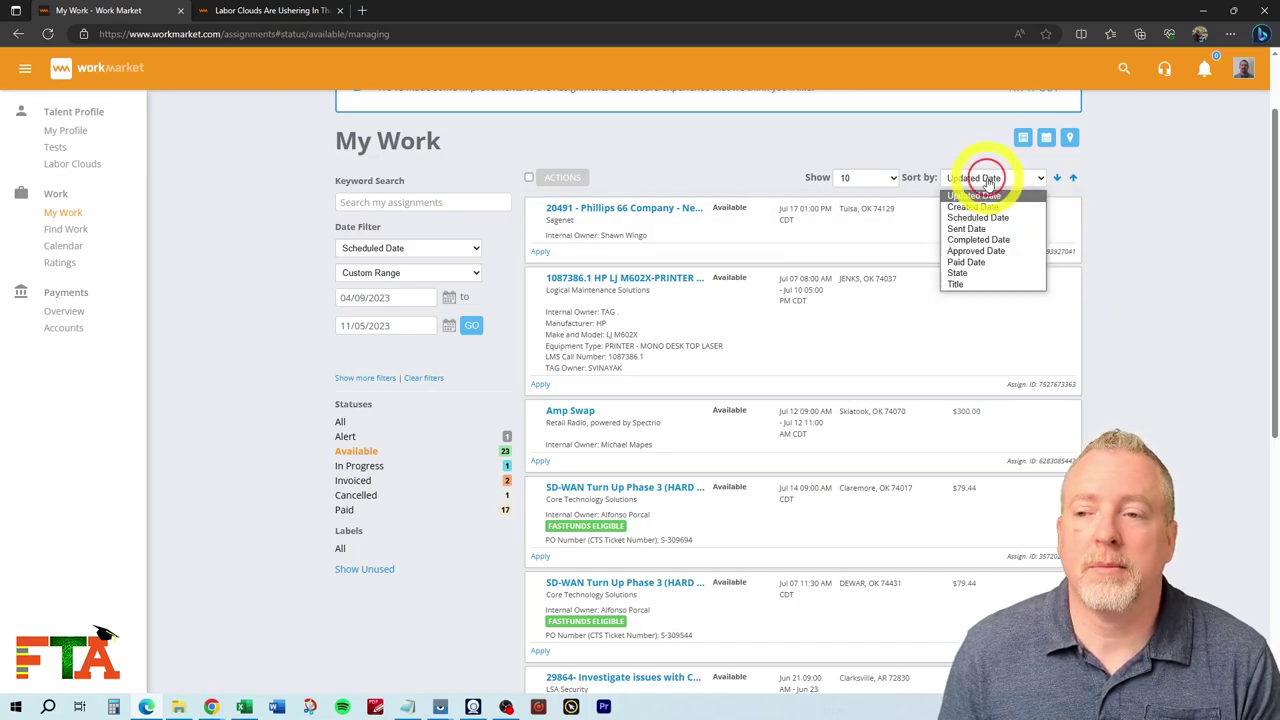
{"action": "left_click", "coordinate": [990, 218]}
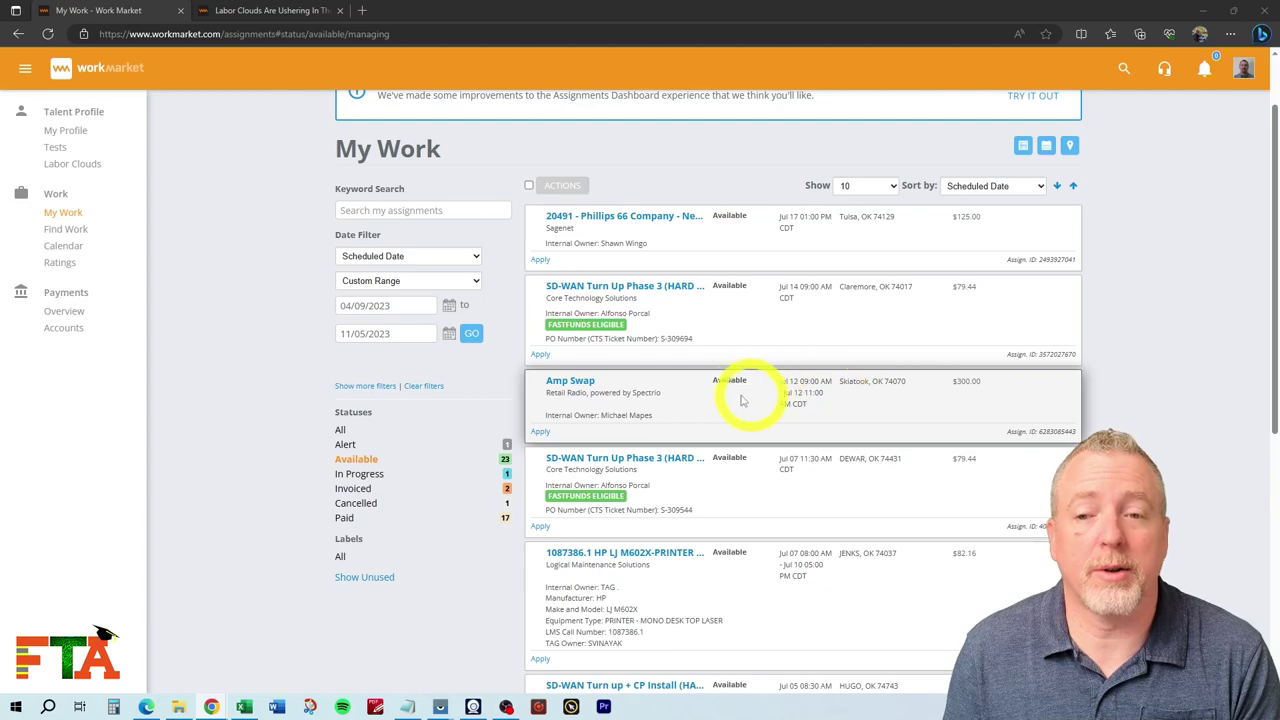
{"action": "scroll", "coordinate": [745, 480], "scroll_direction": "up", "scroll_amount": 1}
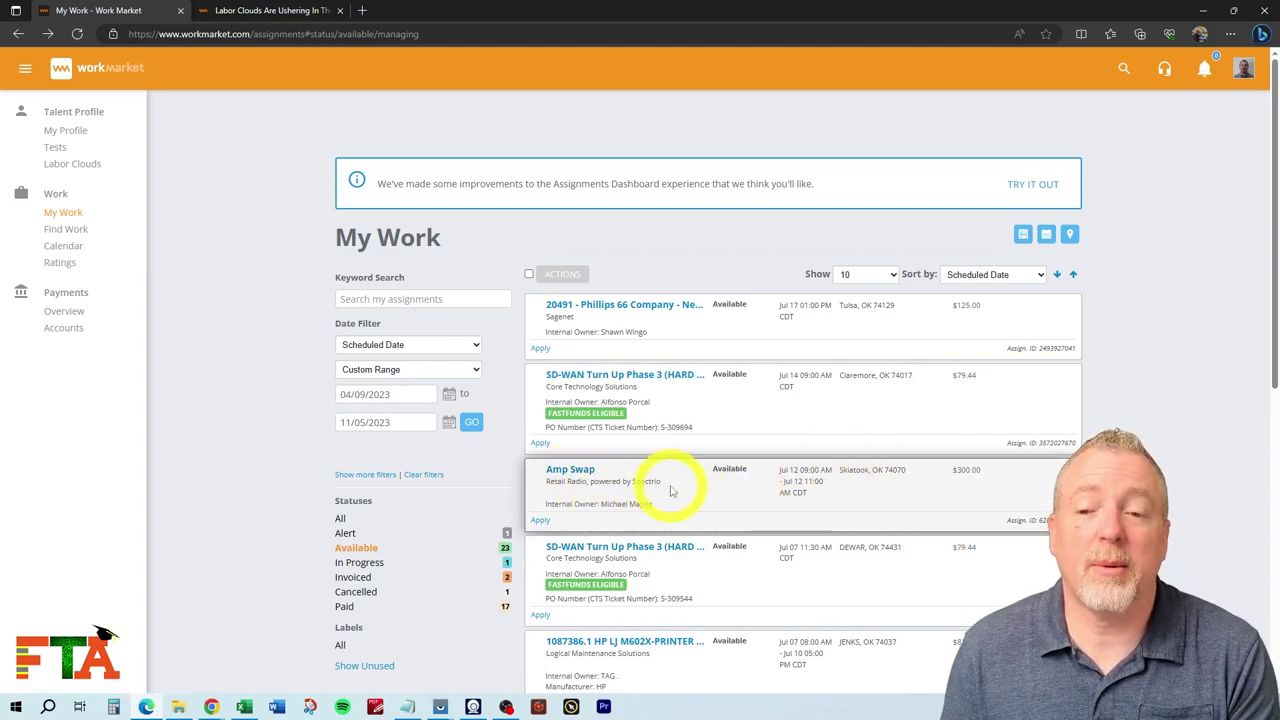
Step: Open the Amp Swap, the Claremore SD-WAN Turn Up Phase 3 and the 20491 - Phillips 66 Company assignments in separate new tabs
{"action": "right_click", "coordinate": [575, 475]}
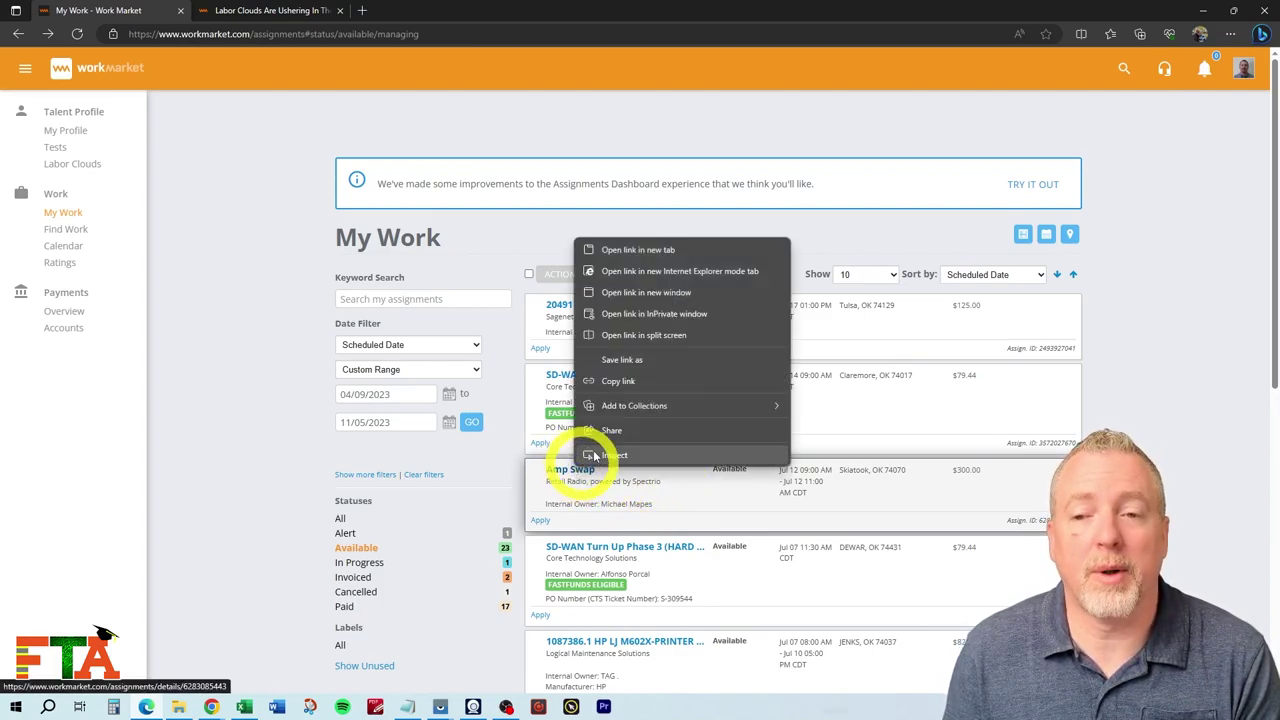
{"action": "left_click", "coordinate": [658, 251]}
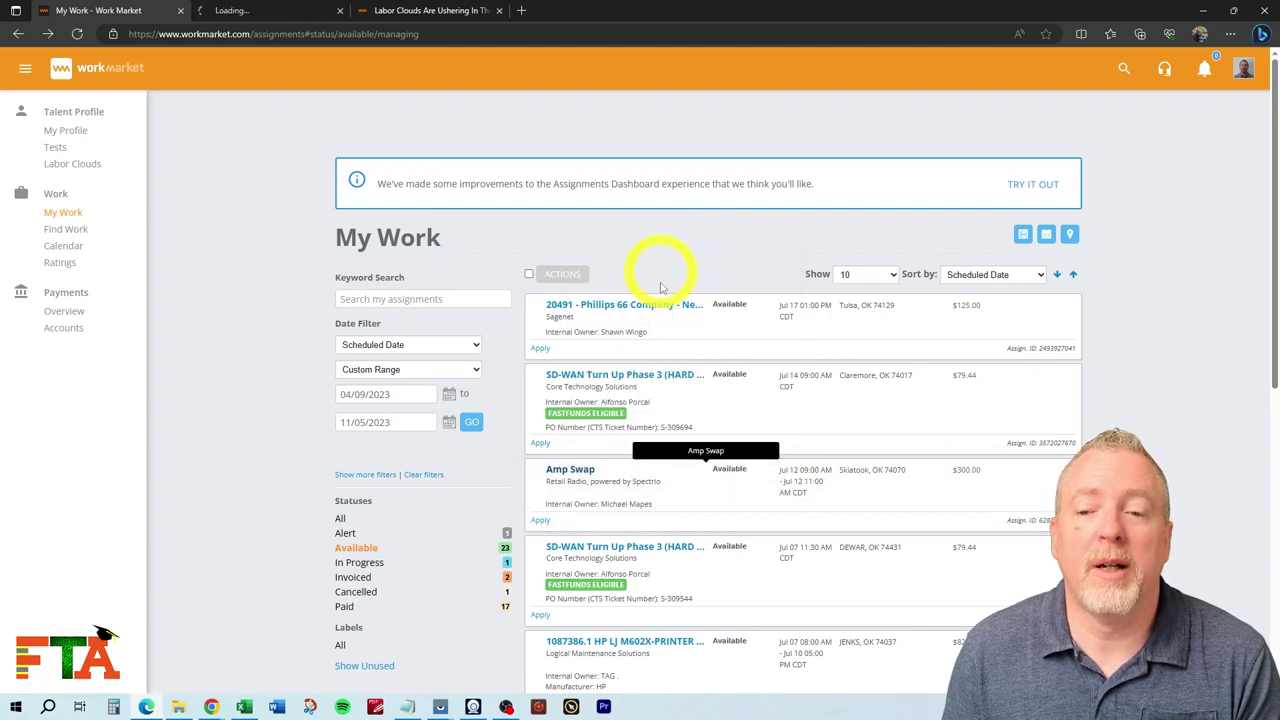
{"action": "right_click", "coordinate": [617, 377]}
{"action": "left_click", "coordinate": [632, 385]}
{"action": "right_click", "coordinate": [612, 312]}
{"action": "left_click", "coordinate": [625, 320]}
Step: Review the Amp Swap assignment's marketplace access fee, amplifier replacement instructions and what to do with the old amplifier
{"action": "left_click", "coordinate": [268, 14]}
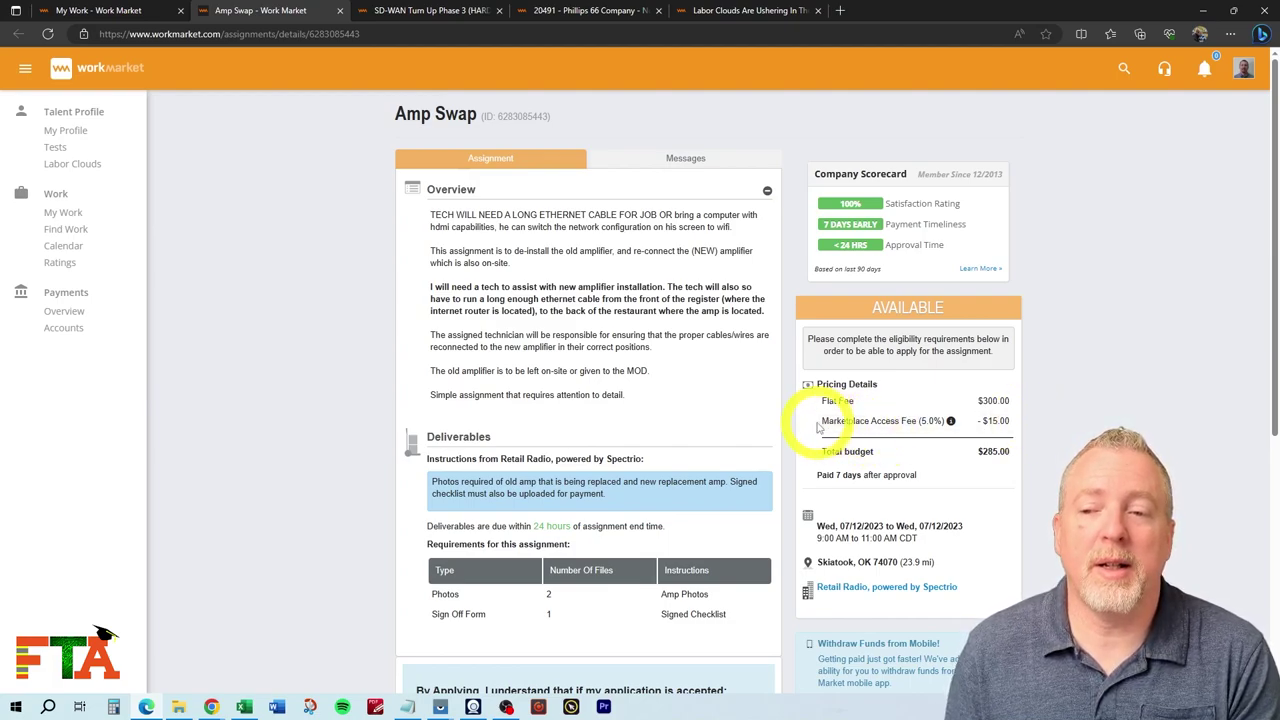
{"action": "left_click_drag", "start_coordinate": [820, 427], "coordinate": [1008, 416]}
{"action": "left_click", "coordinate": [1010, 418]}
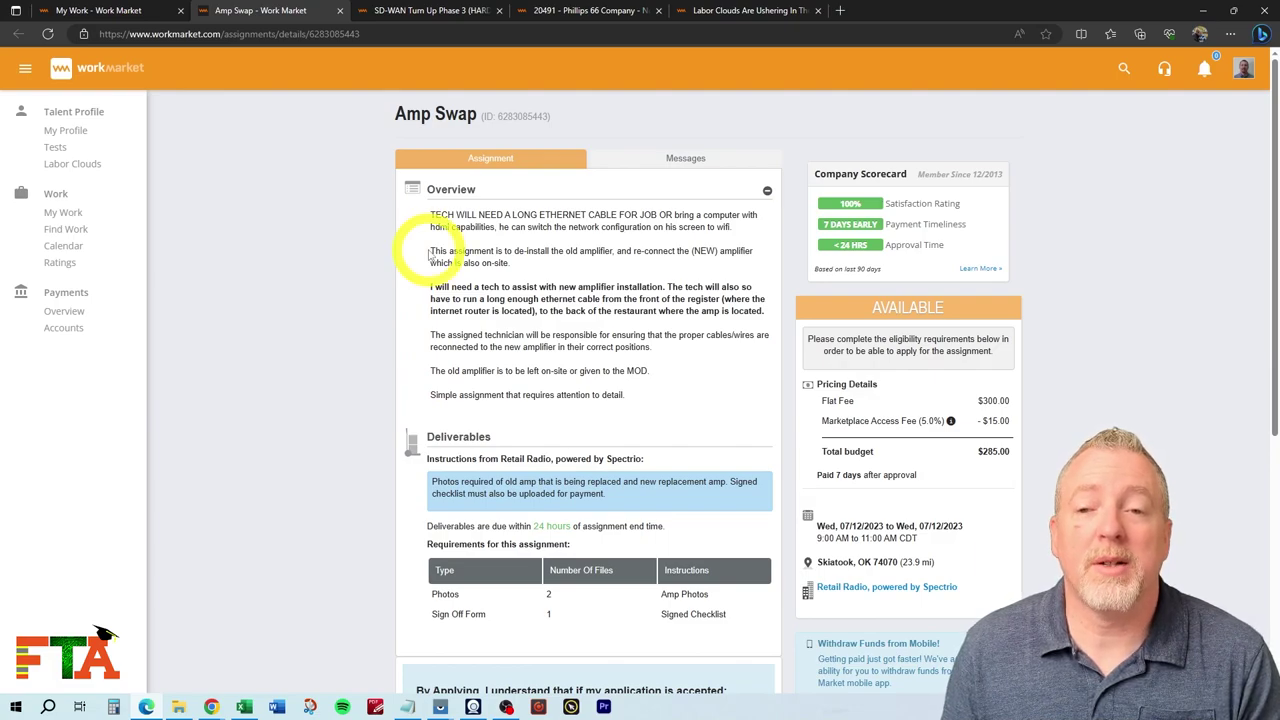
{"action": "left_click_drag", "start_coordinate": [430, 251], "coordinate": [600, 263]}
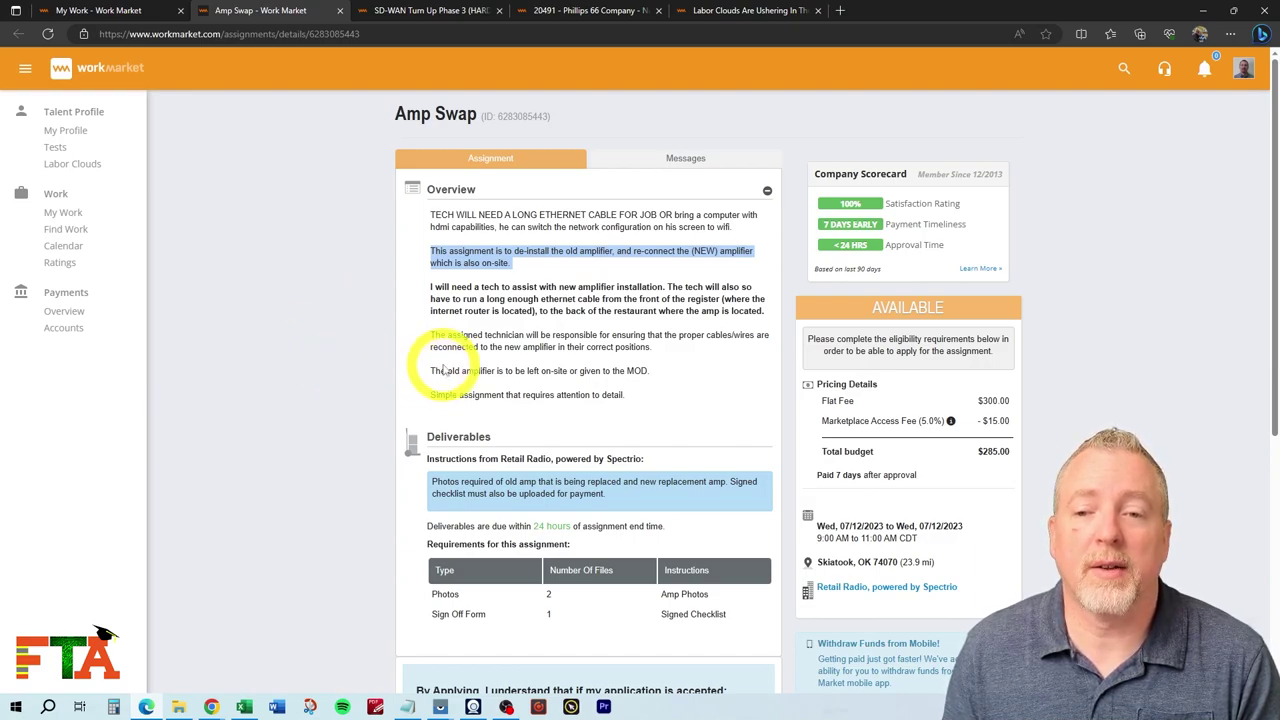
{"action": "left_click_drag", "start_coordinate": [425, 371], "coordinate": [665, 371]}
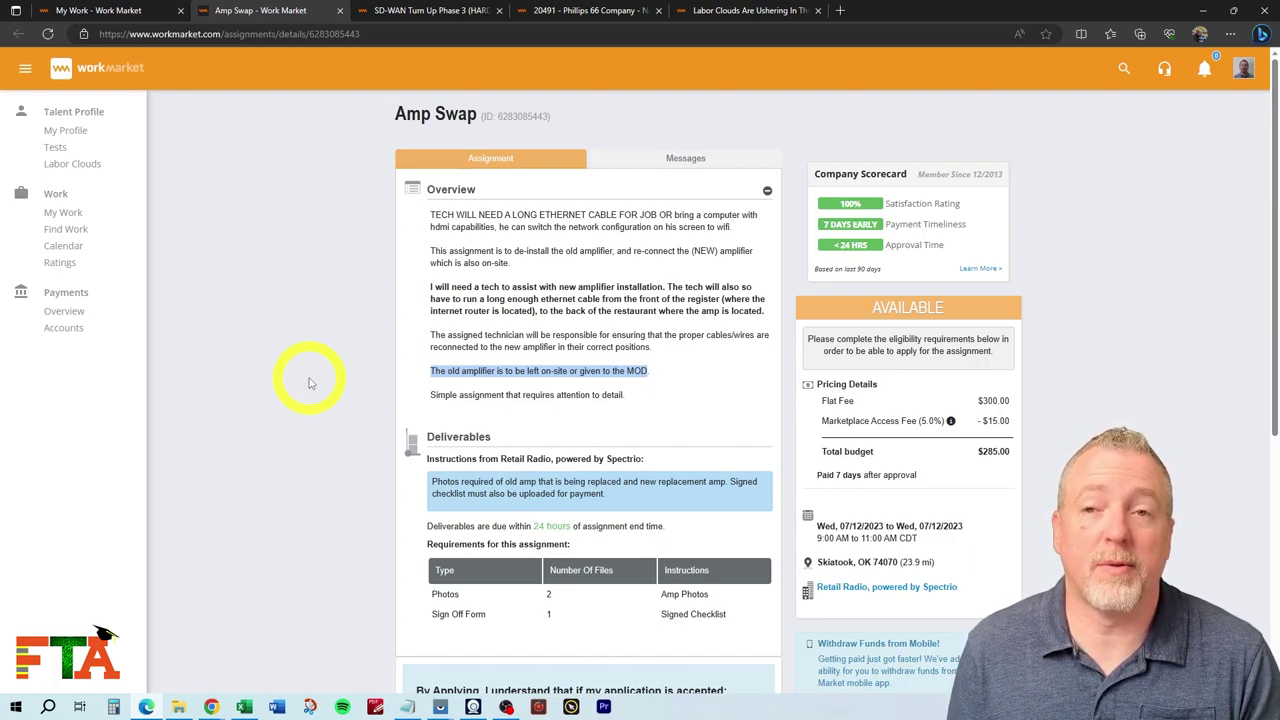
{"action": "left_click", "coordinate": [309, 383]}
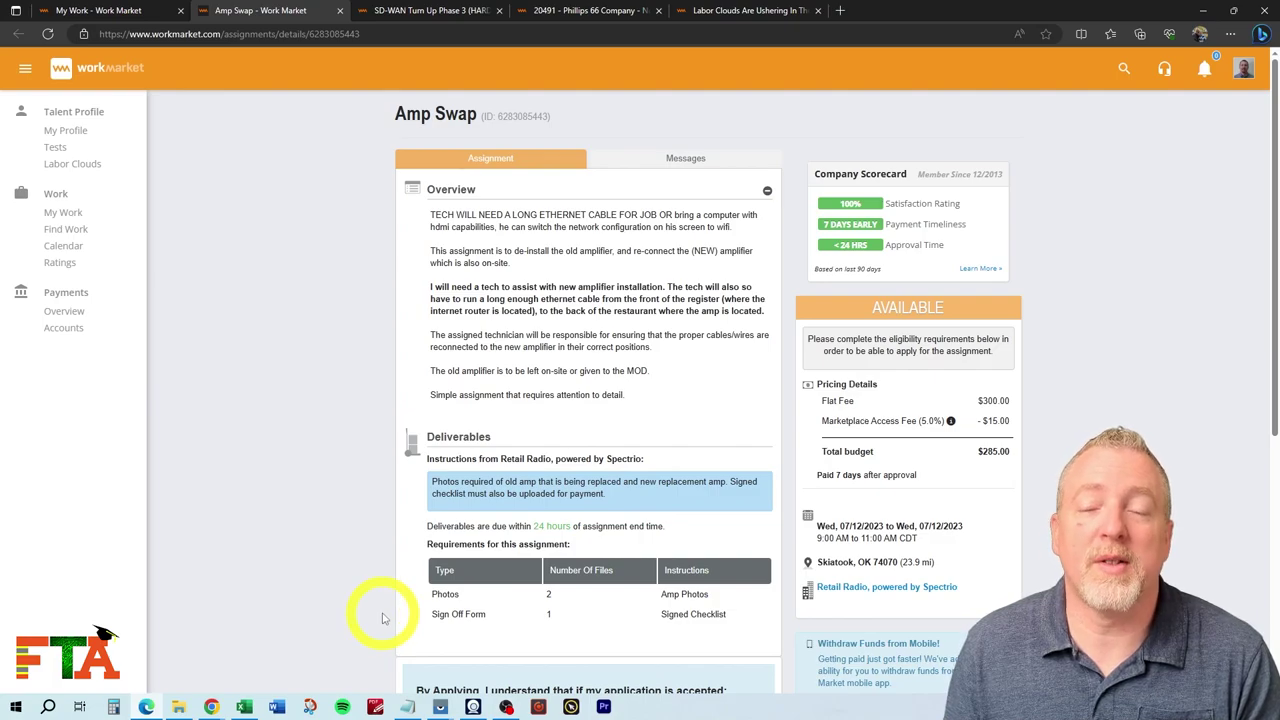
Step: Start a background check renewal from the Amp Swap assignment's eligibility requirements
{"action": "scroll", "coordinate": [382, 618], "scroll_direction": "down", "scroll_amount": 4}
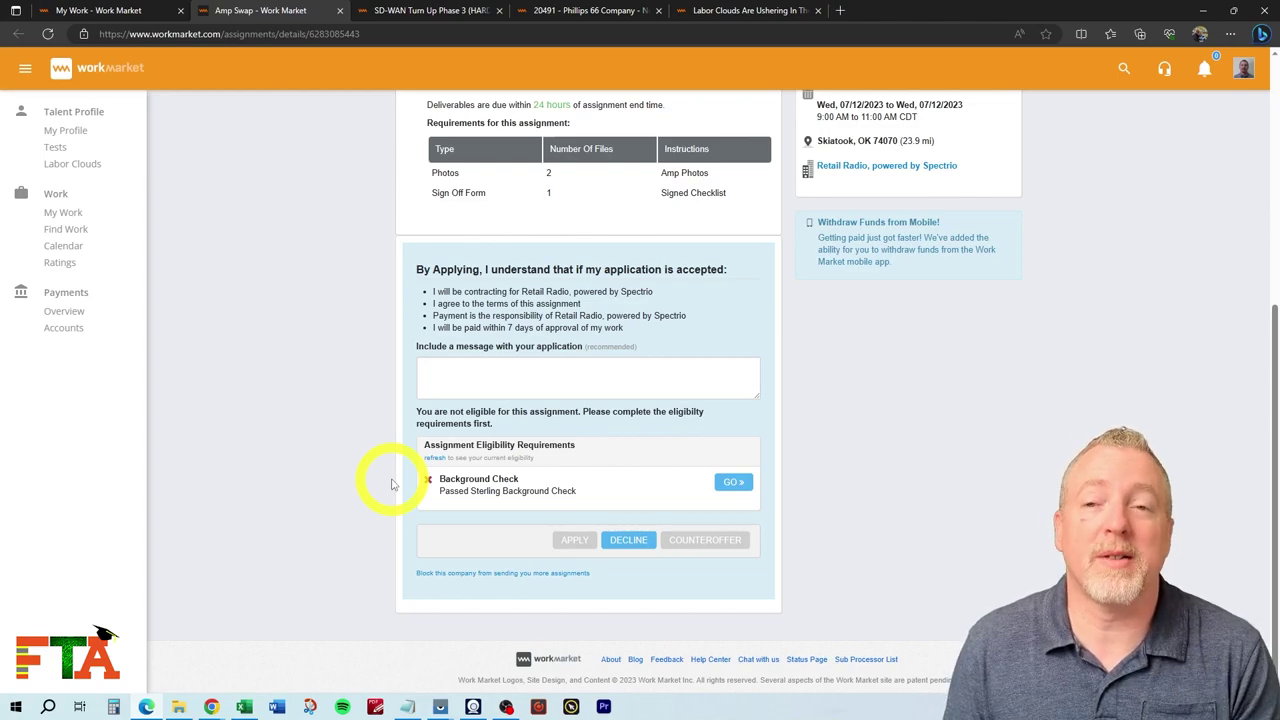
{"action": "left_click", "coordinate": [730, 485]}
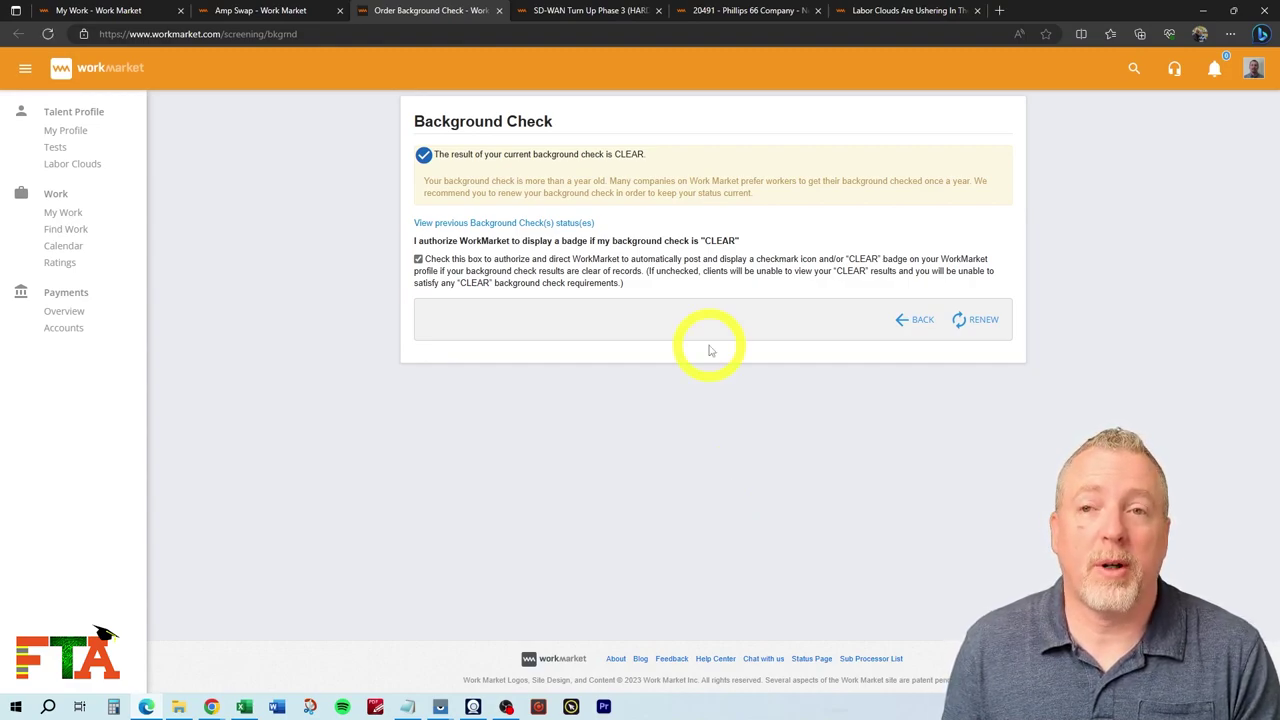
{"action": "left_click", "coordinate": [974, 328]}
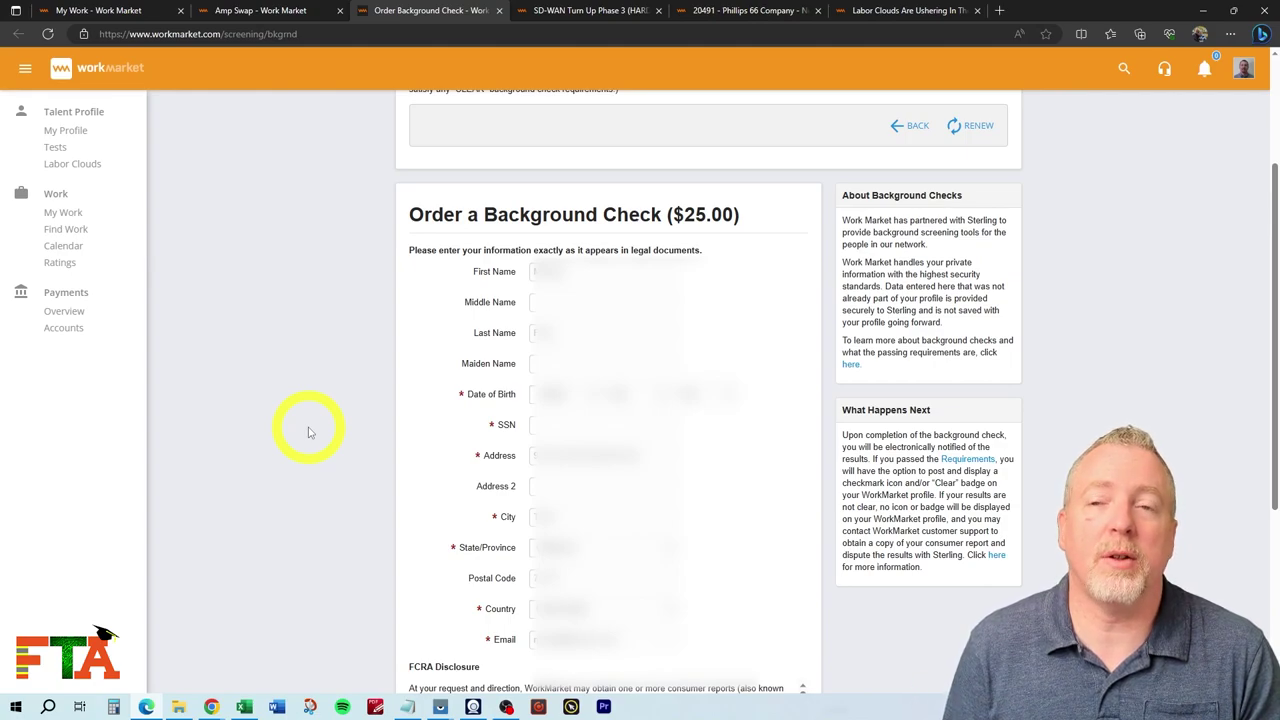
Step: Complete the background check order with the legal name, date of birth, SSN, address and e-mail, and submit it
{"action": "scroll", "coordinate": [379, 533], "scroll_direction": "down", "scroll_amount": 1}
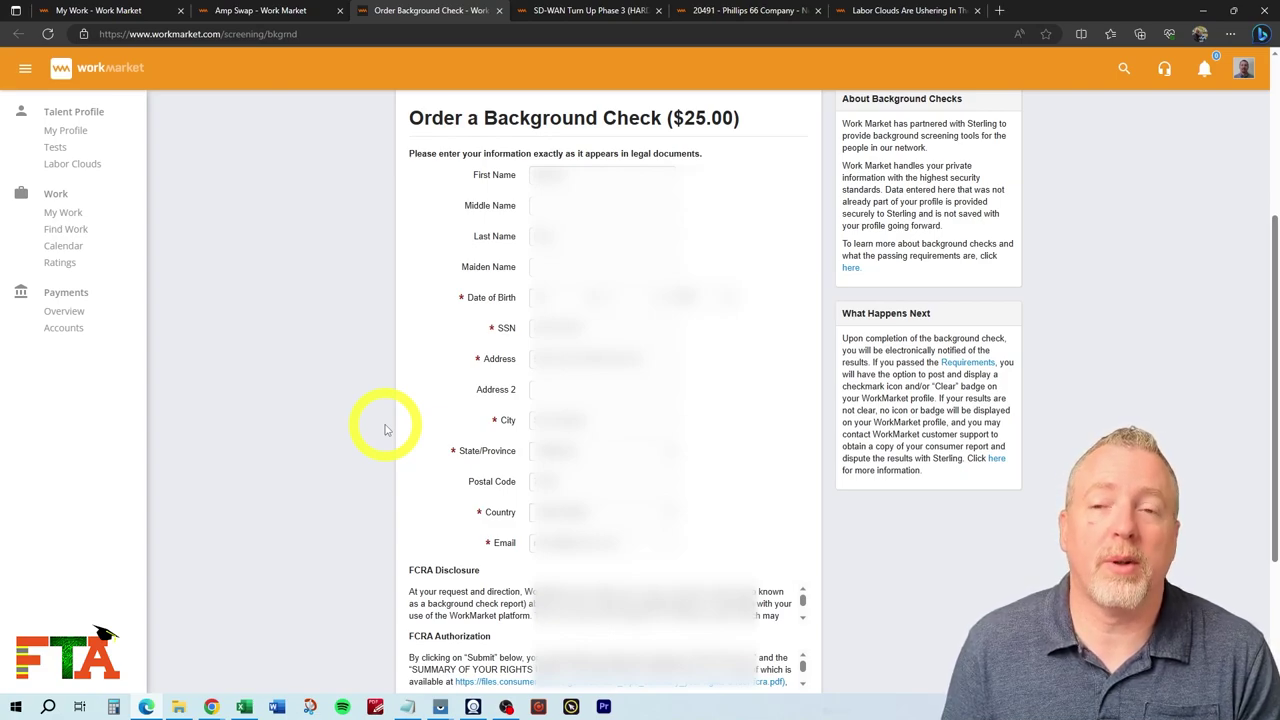
{"action": "scroll", "coordinate": [926, 632], "scroll_direction": "down", "scroll_amount": 1}
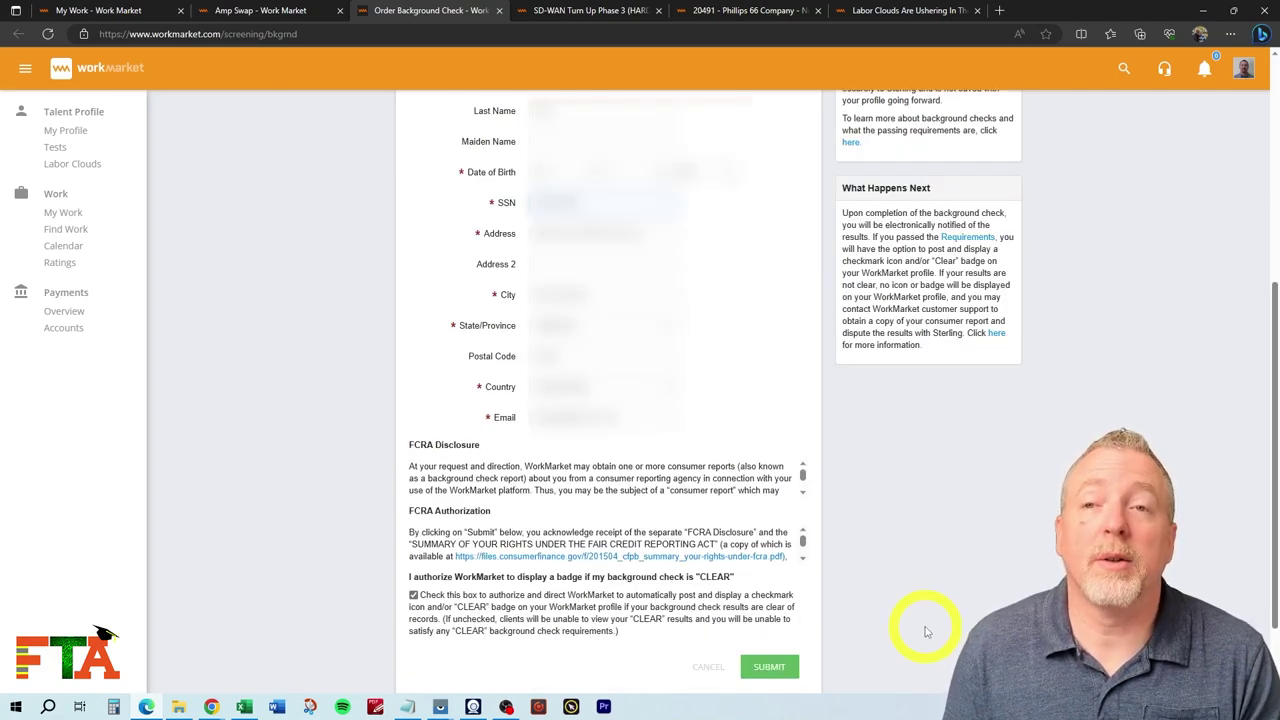
{"action": "left_click", "coordinate": [770, 668]}
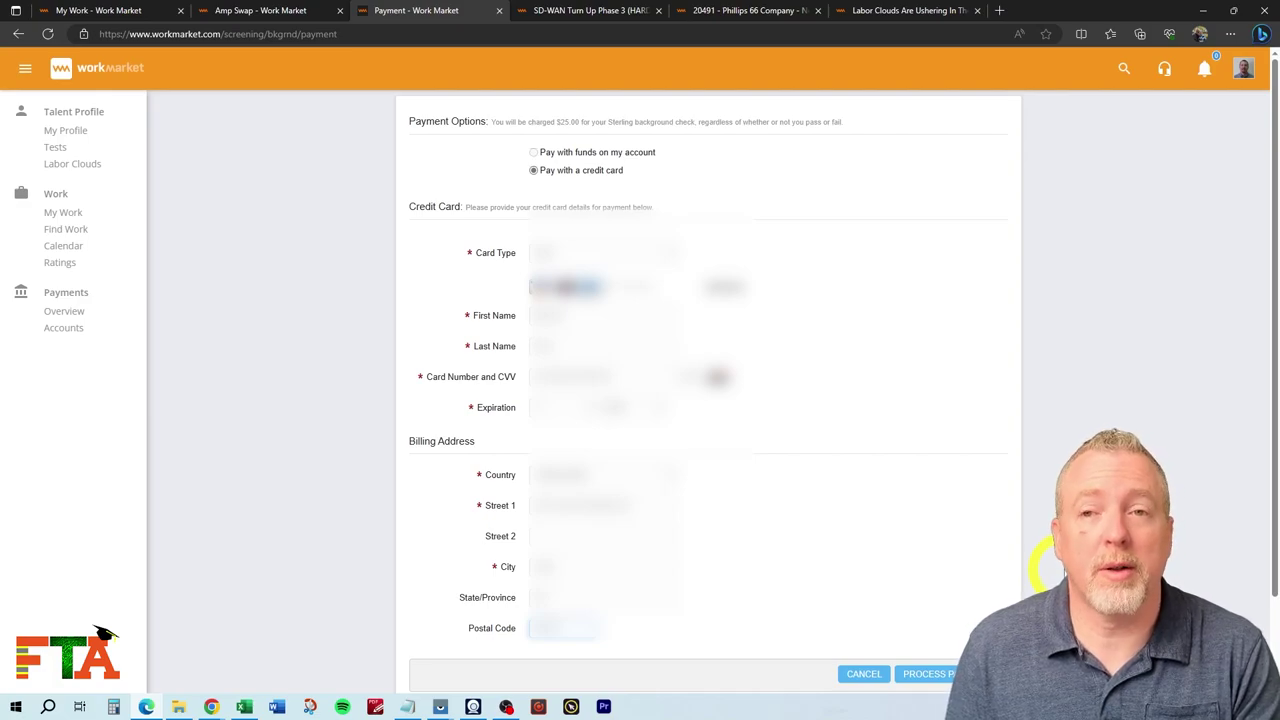
Step: Pay for the background check by credit card, entering the card number, CVV and billing address, and return to the profile
{"action": "left_click", "coordinate": [940, 673]}
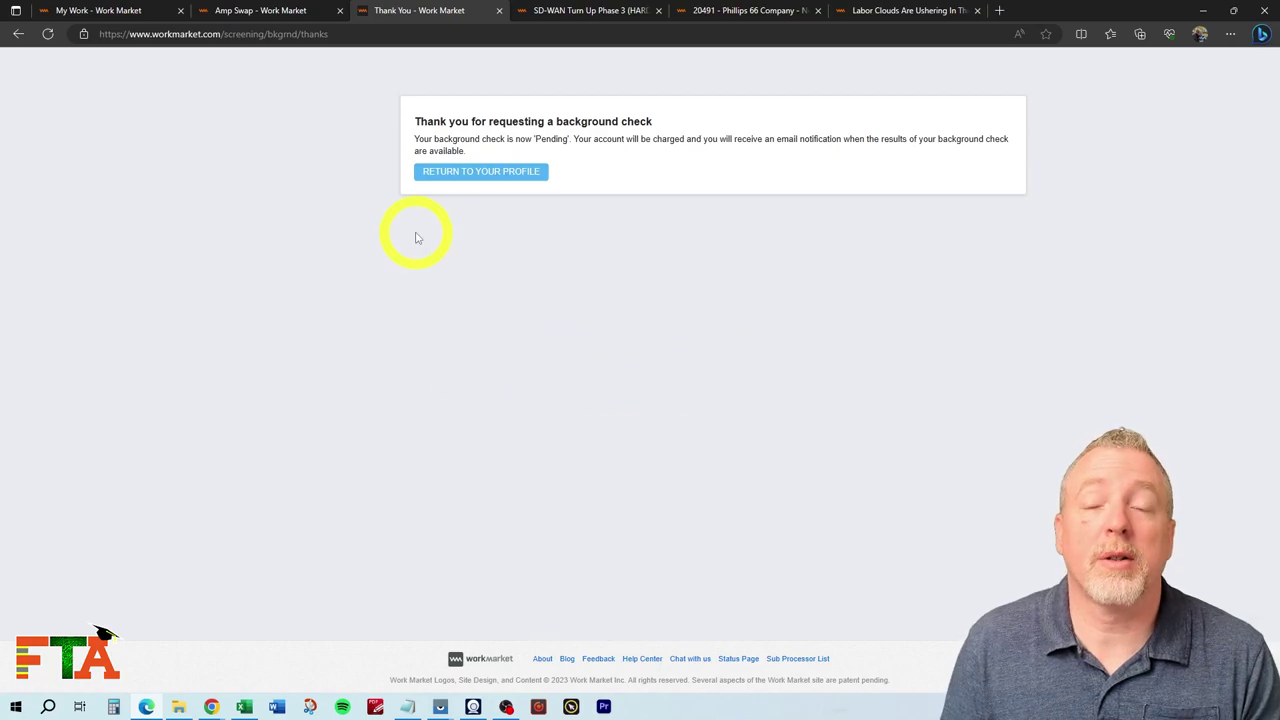
{"action": "left_click", "coordinate": [479, 174]}
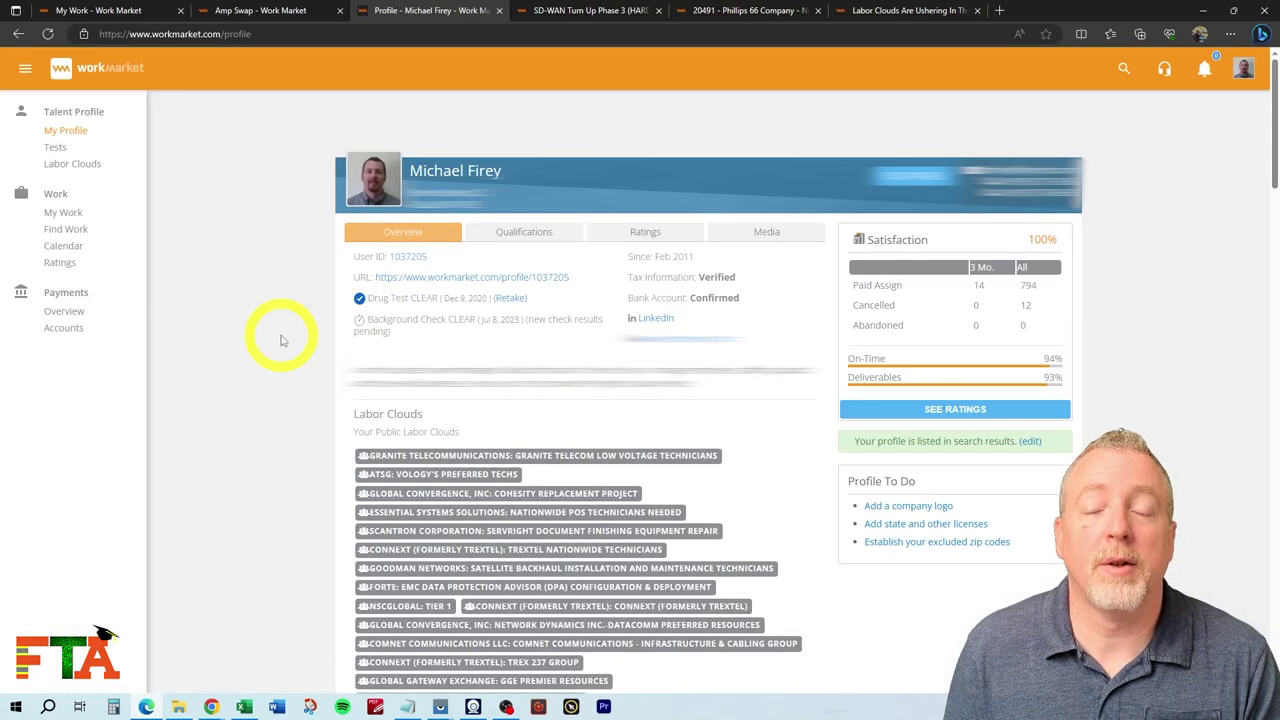
Step: Examine the background check status in the profile overview
{"action": "left_click", "coordinate": [383, 328]}
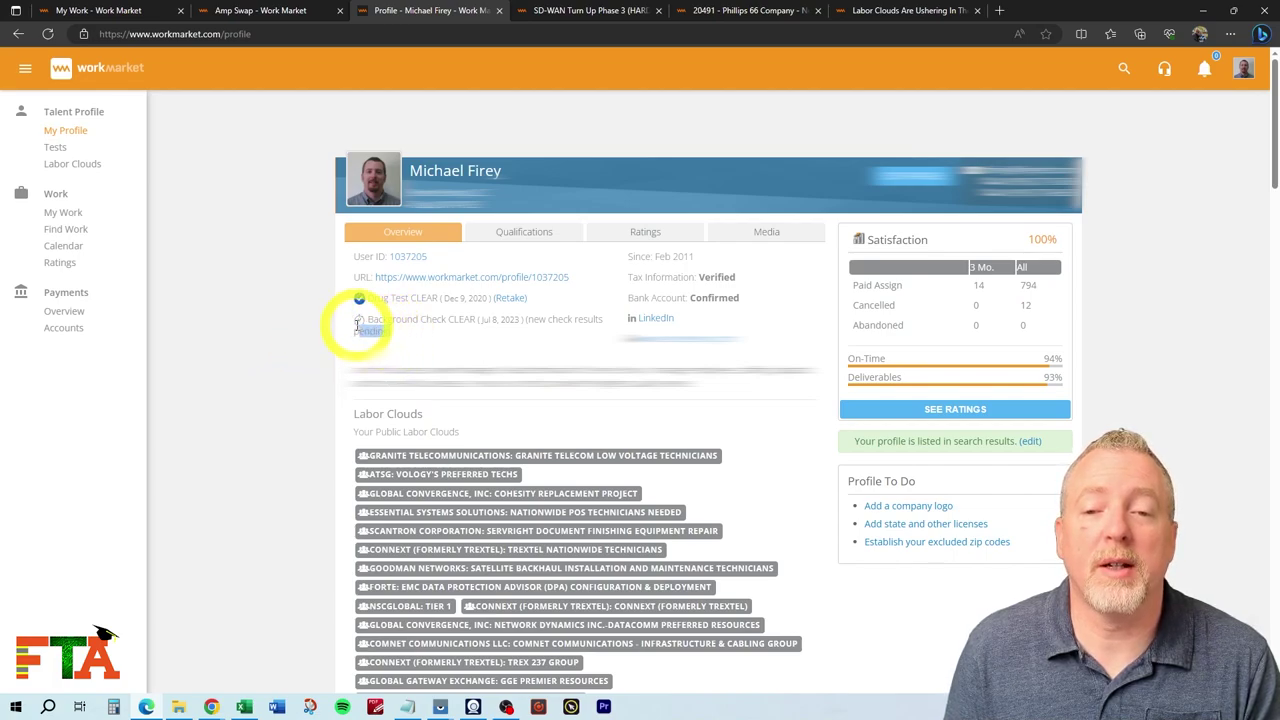
{"action": "triple_click", "coordinate": [352, 320]}
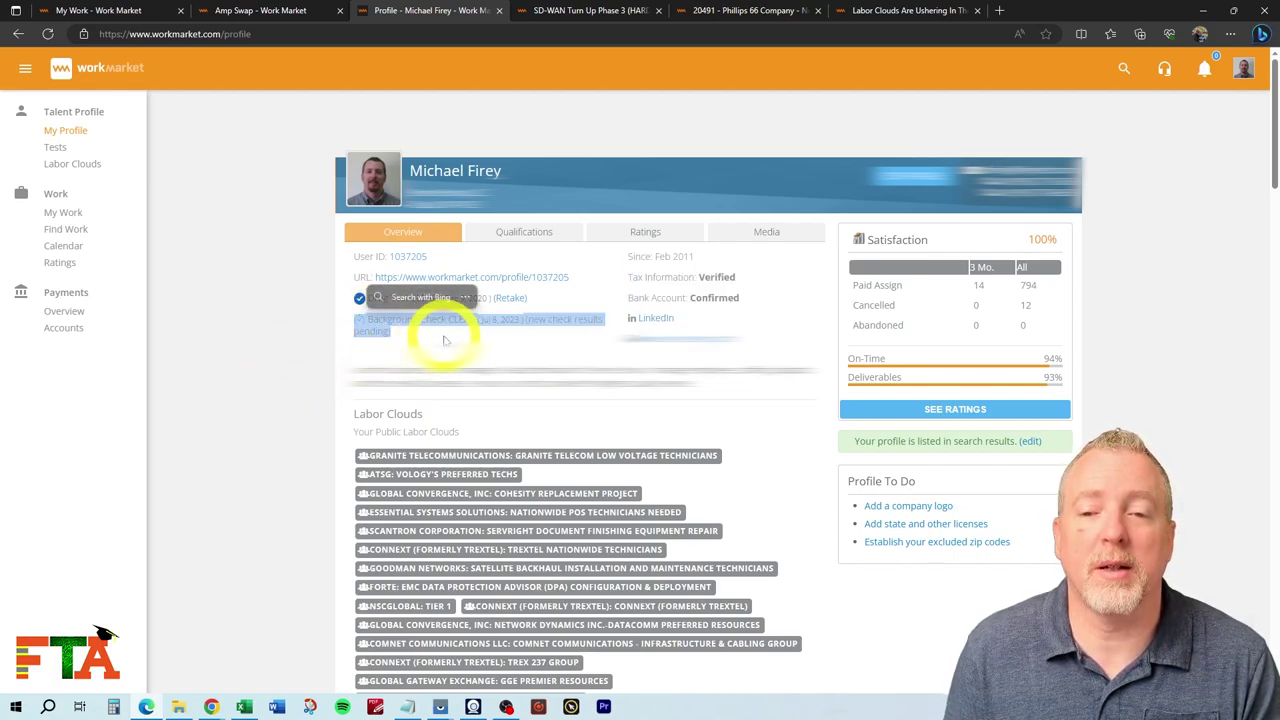
{"action": "left_click", "coordinate": [322, 332]}
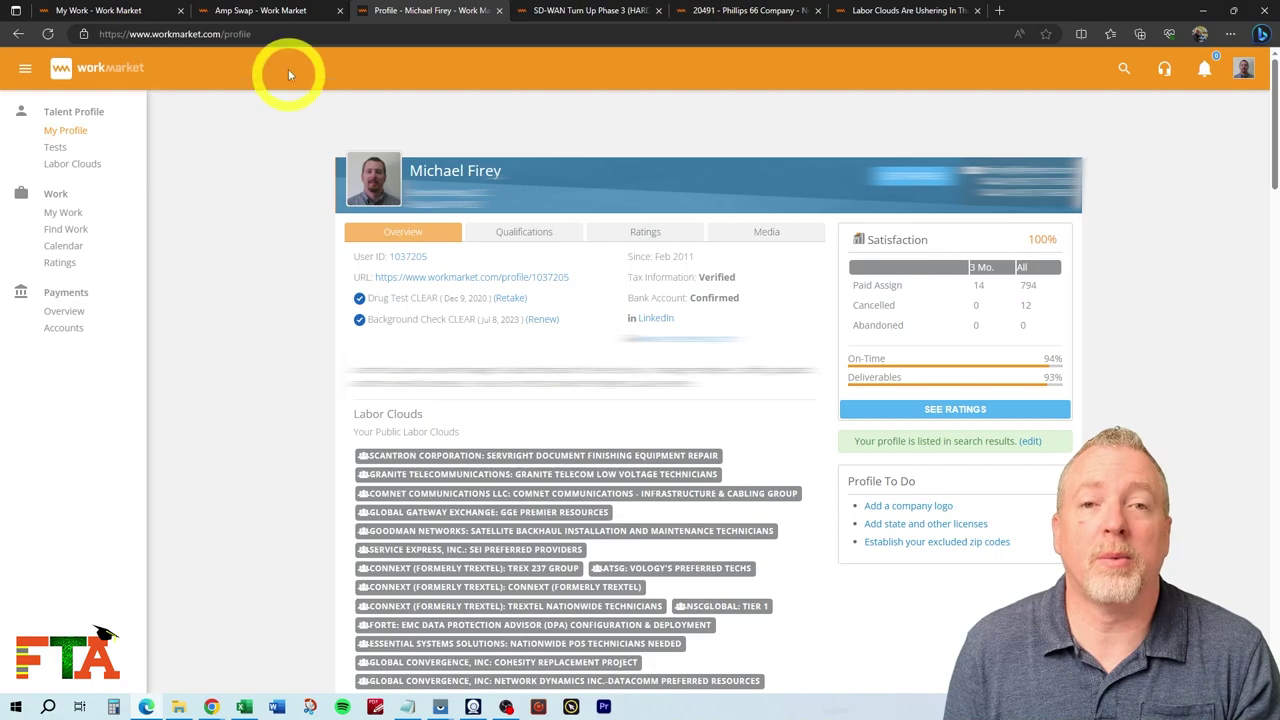
Step: Reload the Amp Swap assignment to refresh its eligibility, apply for it and check the application's status
{"action": "left_click", "coordinate": [279, 18]}
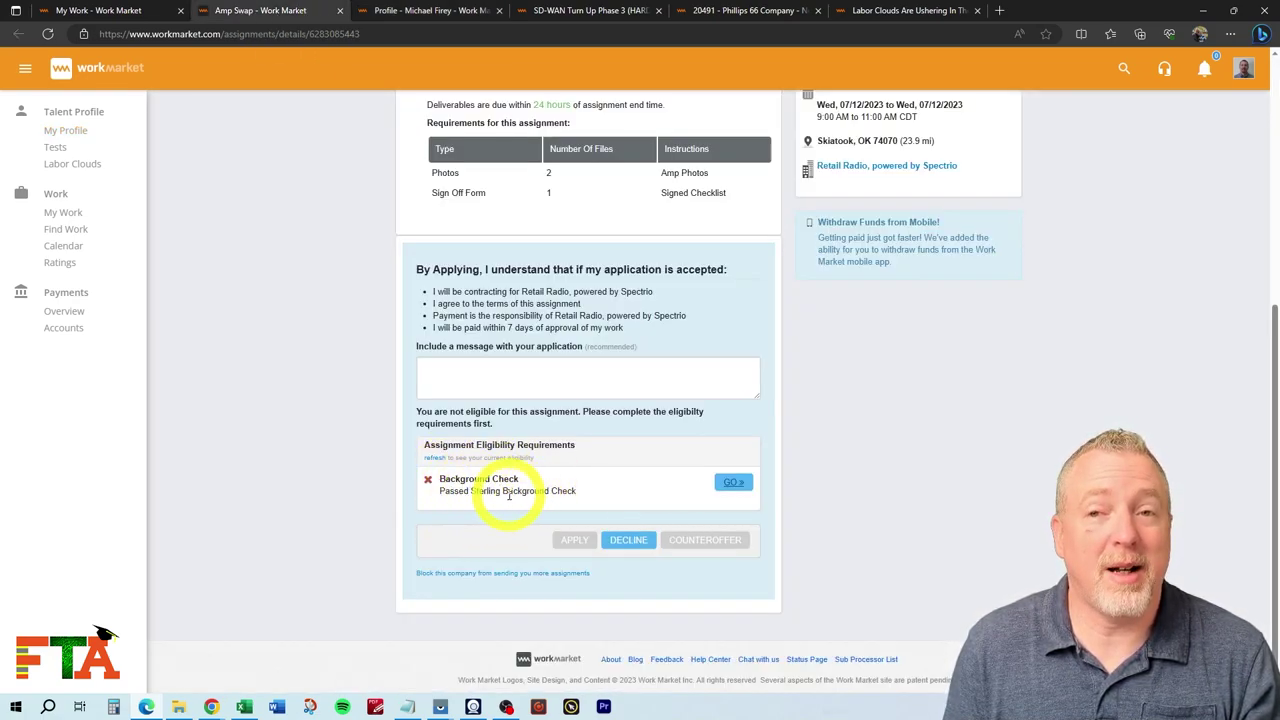
{"action": "left_click", "coordinate": [47, 33]}
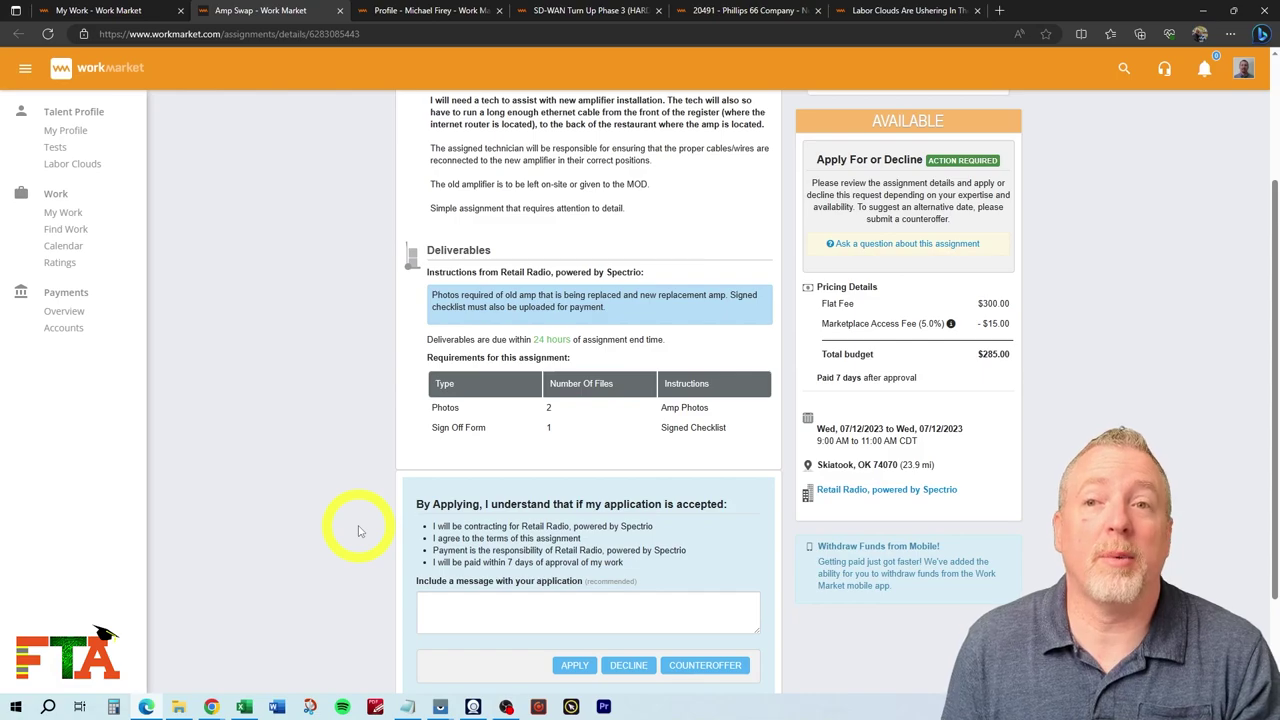
{"action": "left_click", "coordinate": [573, 665]}
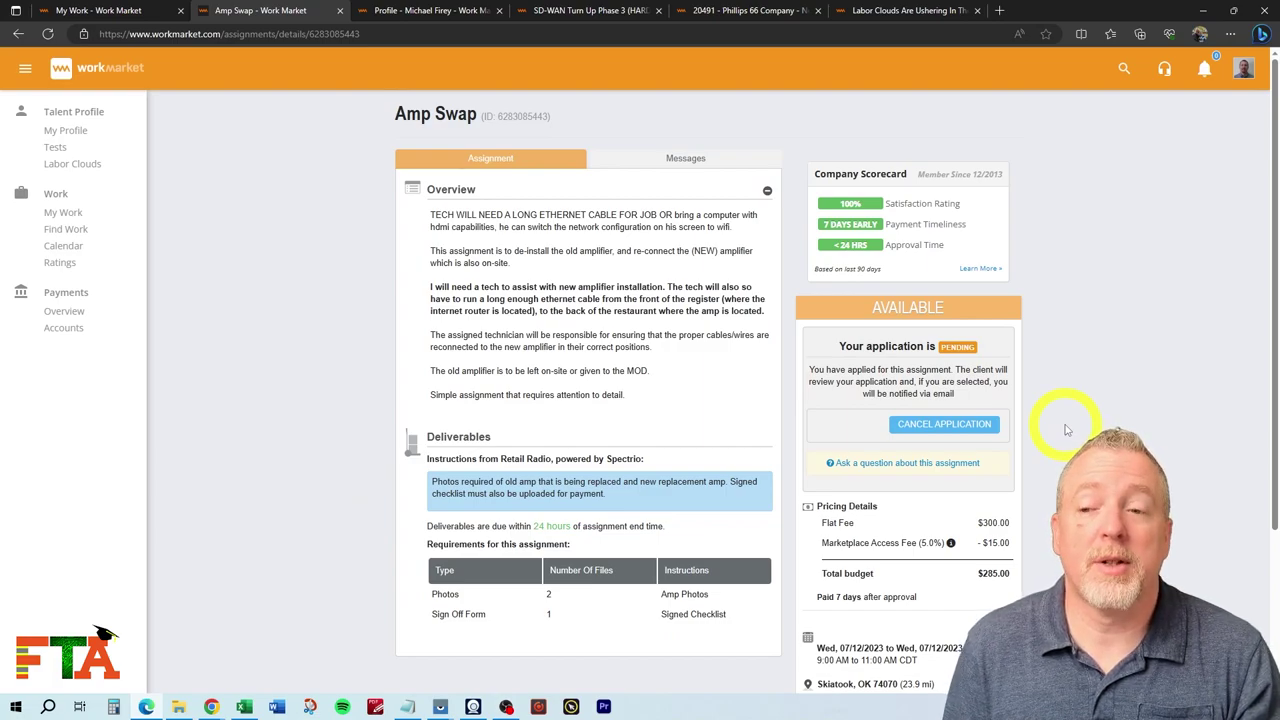
{"action": "left_click_drag", "start_coordinate": [829, 343], "coordinate": [985, 341]}
{"action": "left_click", "coordinate": [1096, 374]}
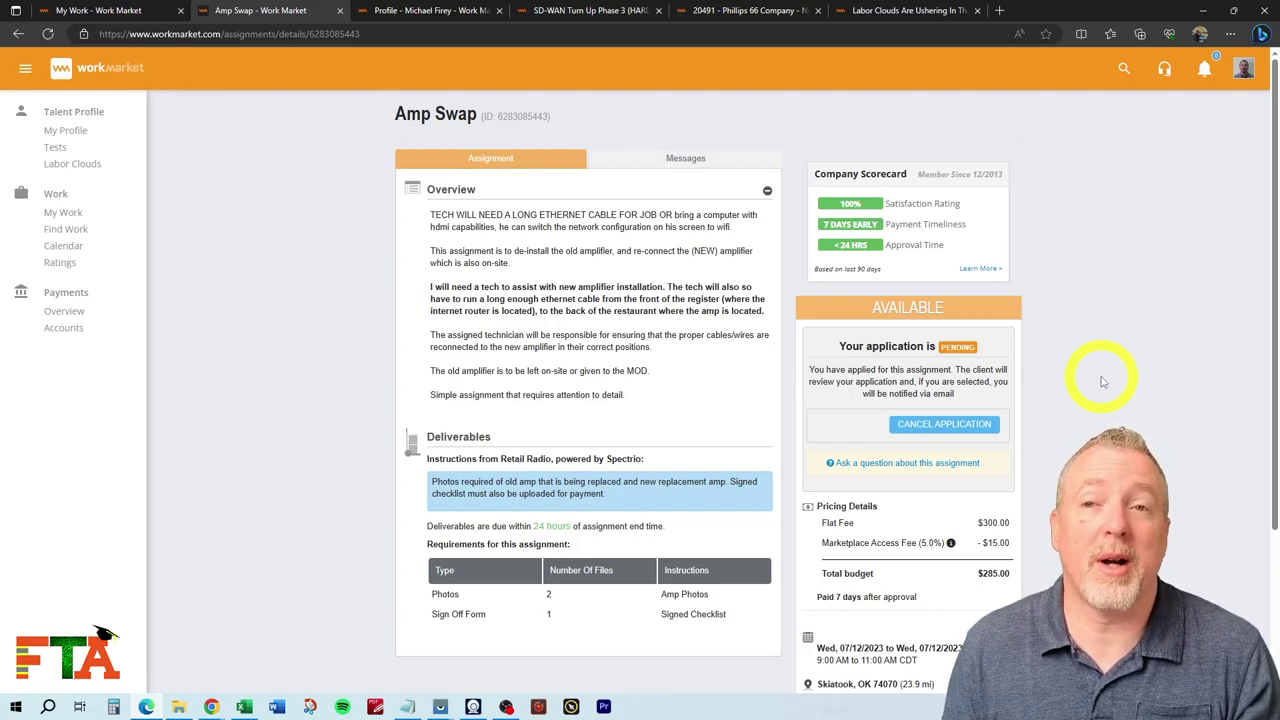
Step: Draft an Amp Swap message saying you are new to the platform but experienced, professional, punctual, and will complete the work properly and follow instructions
{"action": "left_click", "coordinate": [684, 157]}
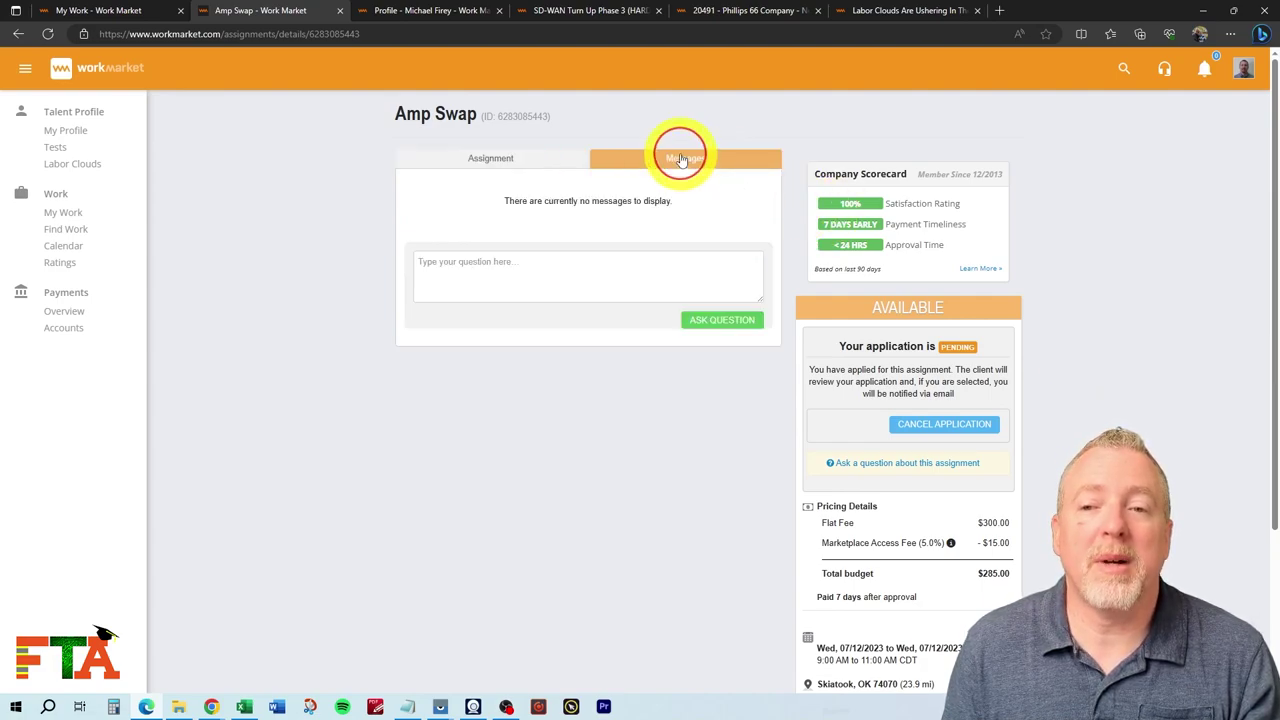
{"action": "left_click", "coordinate": [437, 263]}
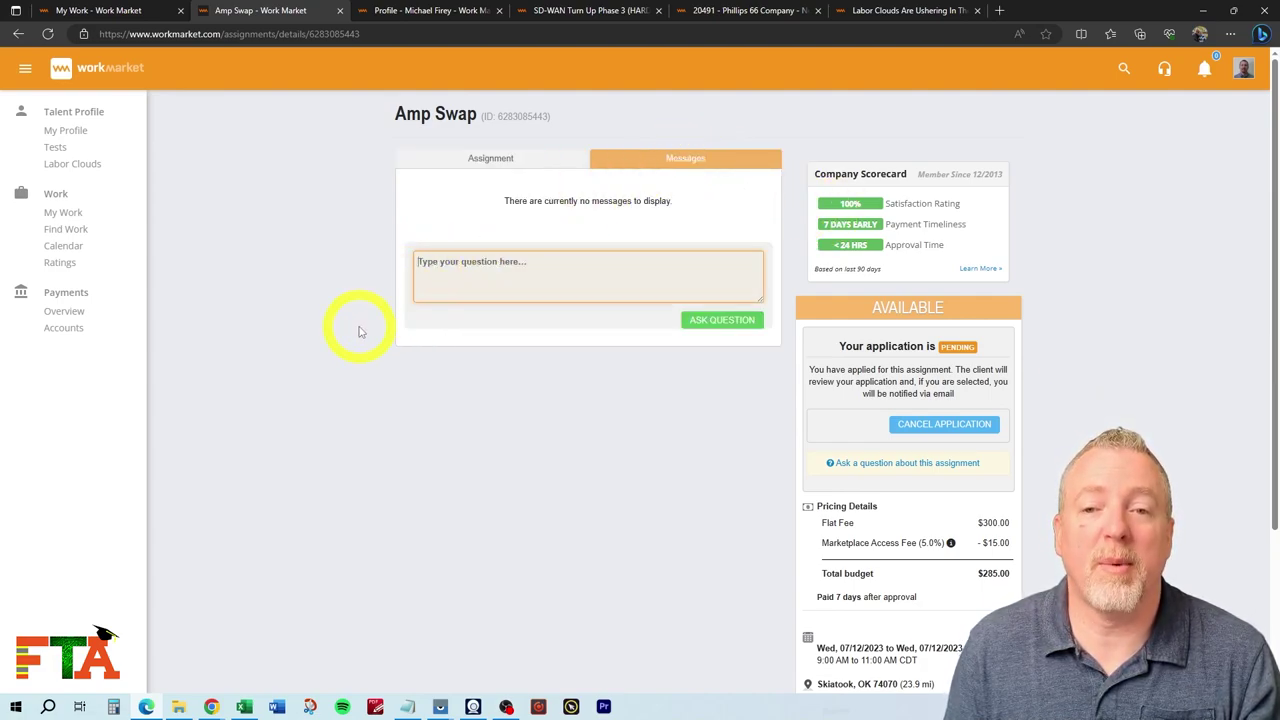
{"action": "type", "text": "I'm new to the platform but I am an experienced technician.  I am very professional and will be onsite on time, complete the work properly, and follow your instructions."}
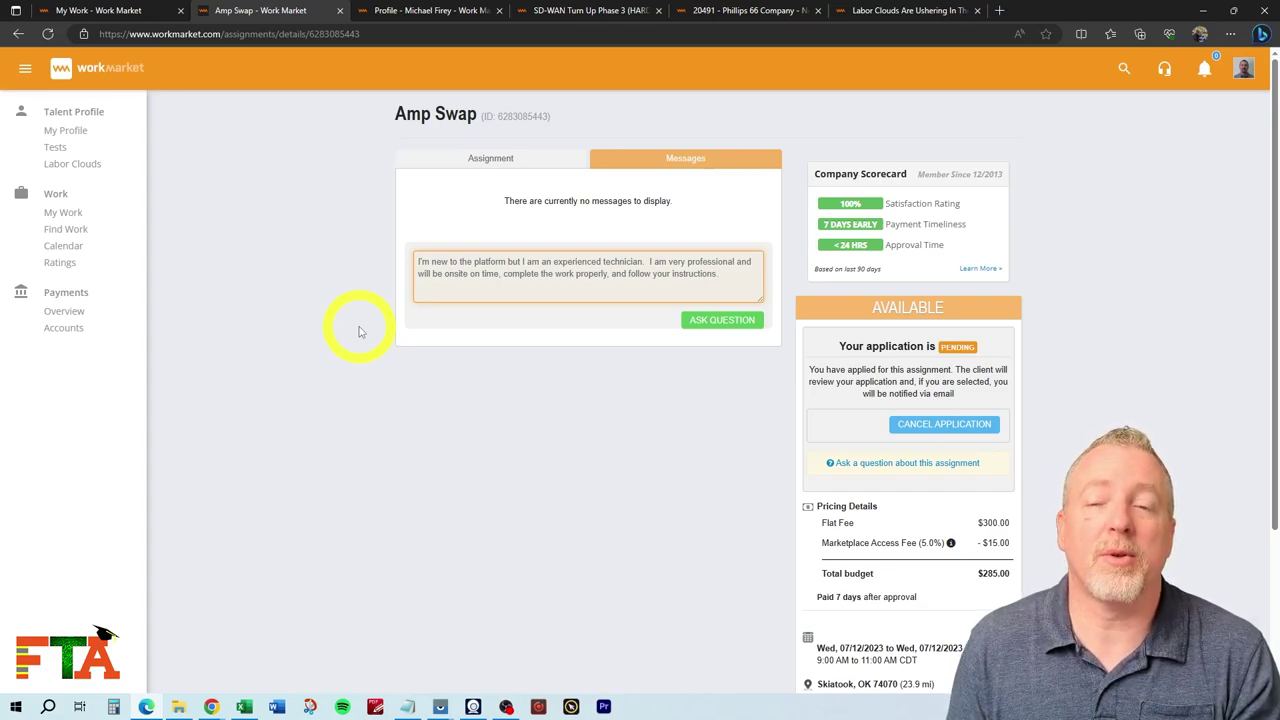
Step: Return to the Amp Swap assignment details and look over the overview and deliverables
{"action": "left_click", "coordinate": [474, 159]}
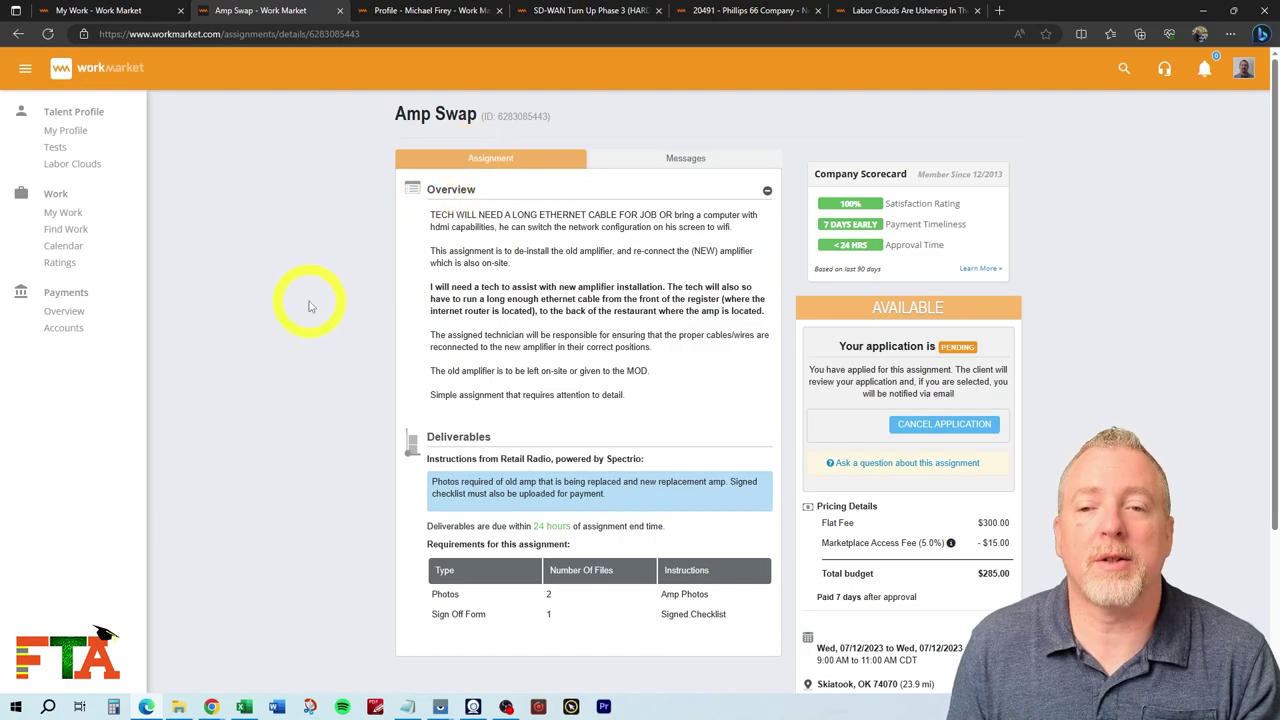
{"action": "scroll", "coordinate": [371, 424], "scroll_direction": "down", "scroll_amount": 2}
{"action": "scroll", "coordinate": [371, 424], "scroll_direction": "up", "scroll_amount": 2}
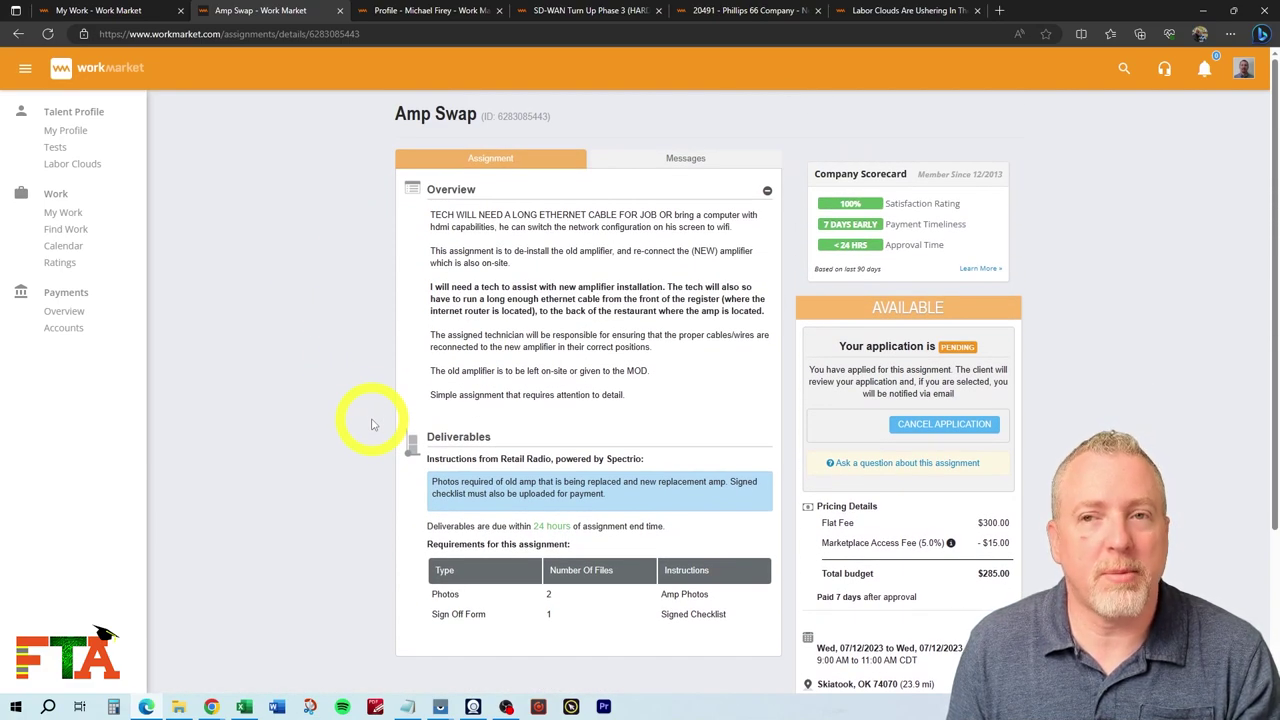
Step: Review the Amp Swap pay, schedule and location details, and look over the client's company profile
{"action": "scroll", "coordinate": [371, 424], "scroll_direction": "down", "scroll_amount": 2}
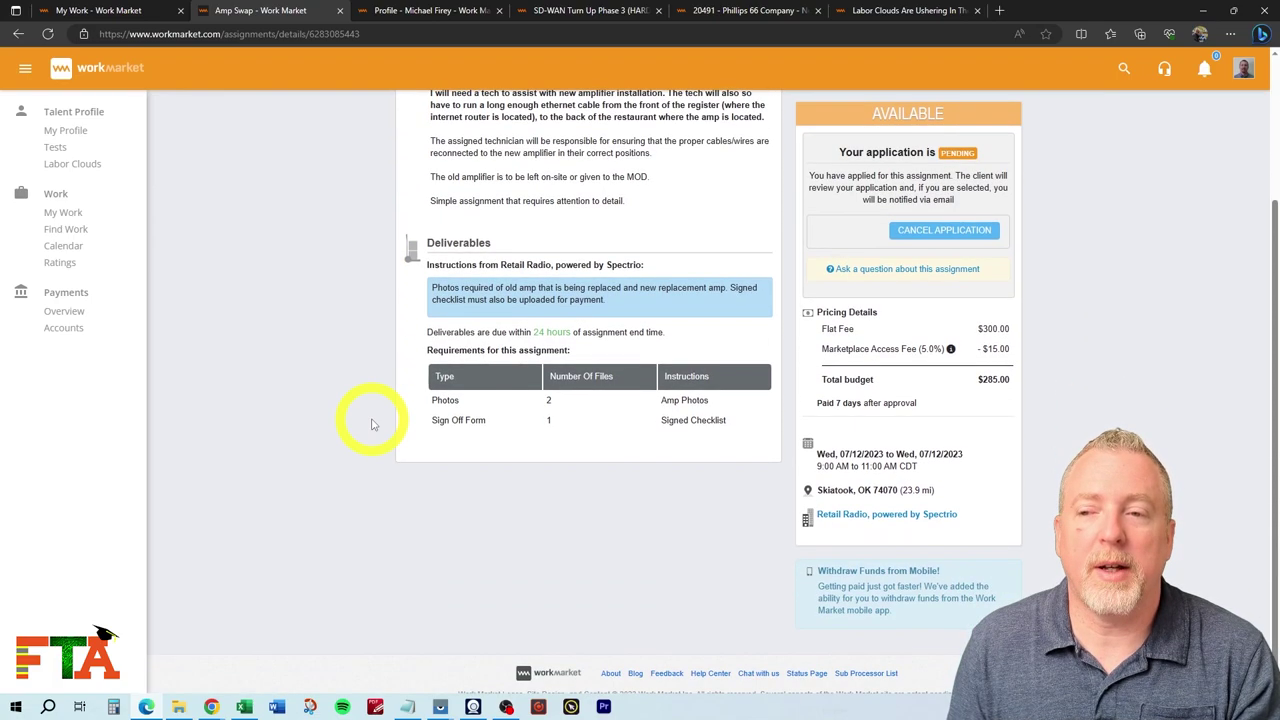
{"action": "scroll", "coordinate": [371, 424], "scroll_direction": "up", "scroll_amount": 2}
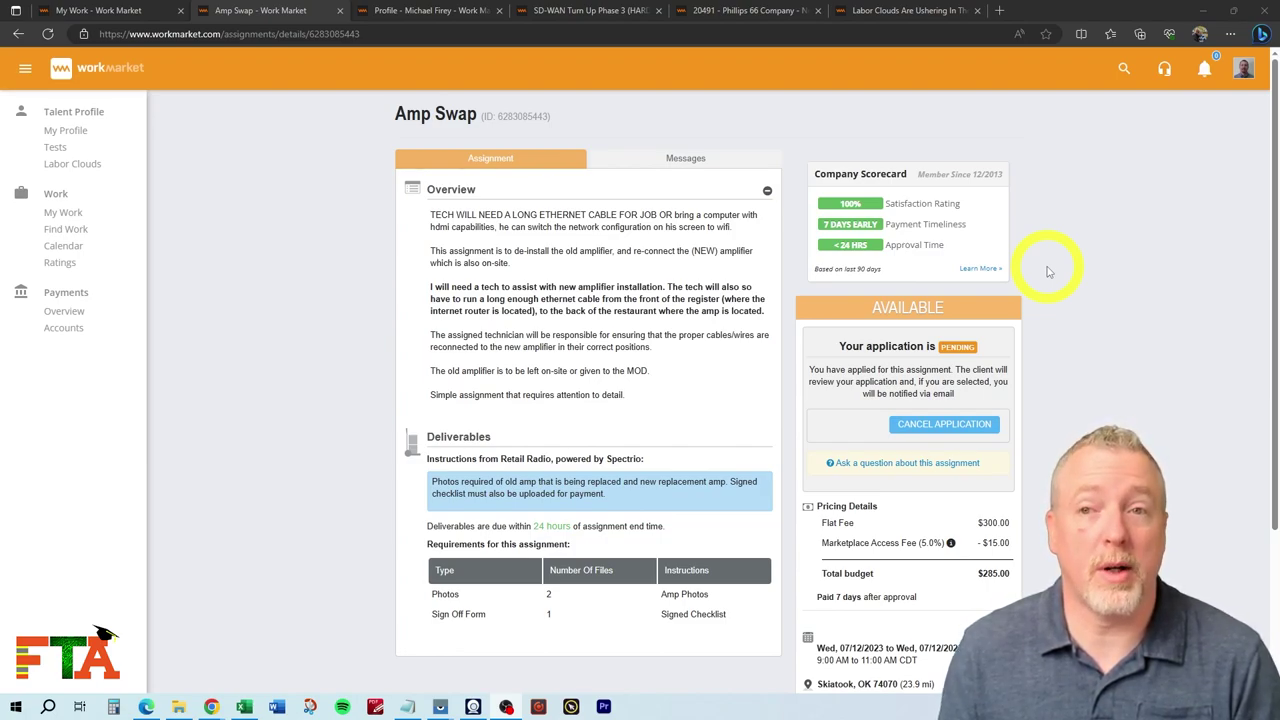
{"action": "left_click", "coordinate": [980, 268], "text": "ctrl"}
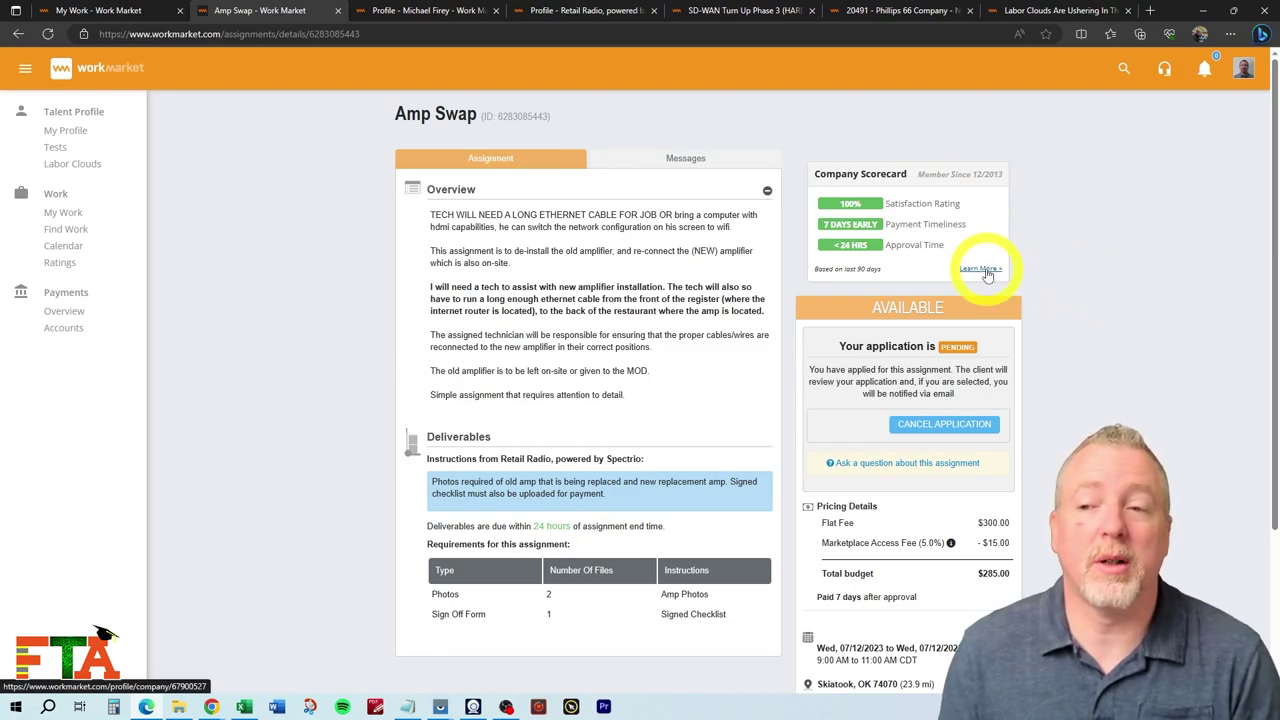
{"action": "left_click", "coordinate": [560, 12]}
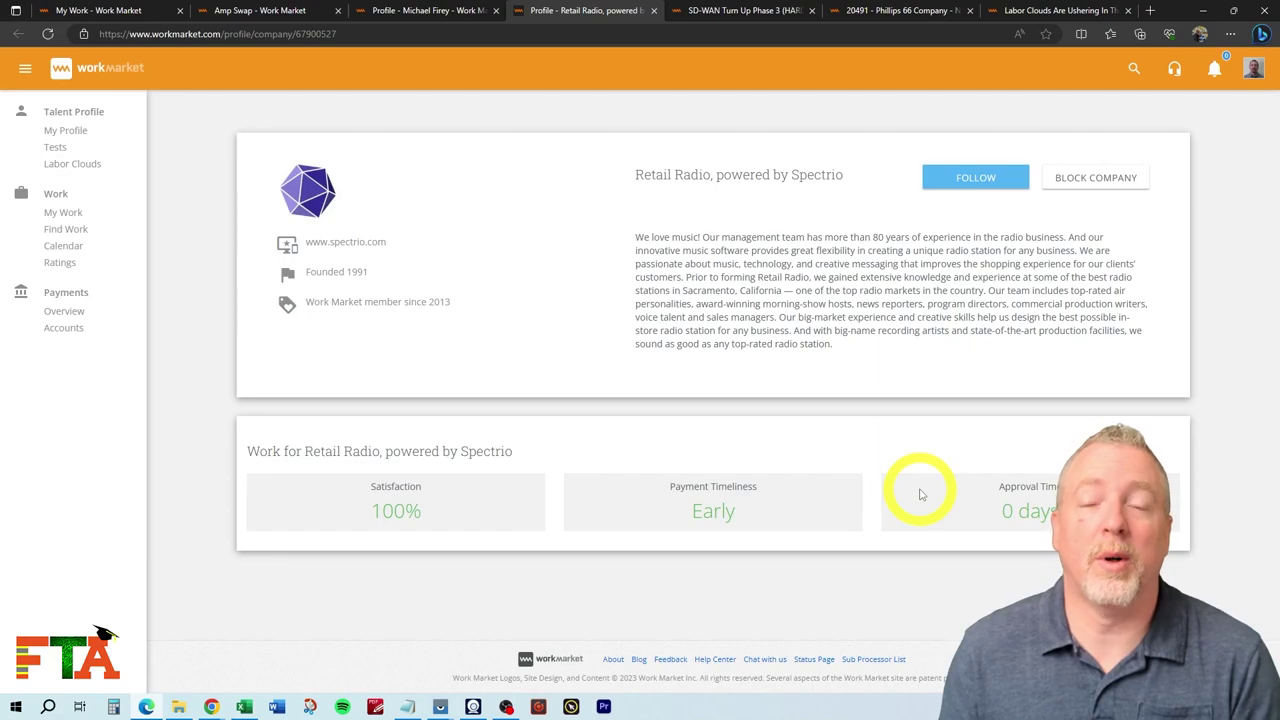
{"action": "key", "text": "ctrl+w"}
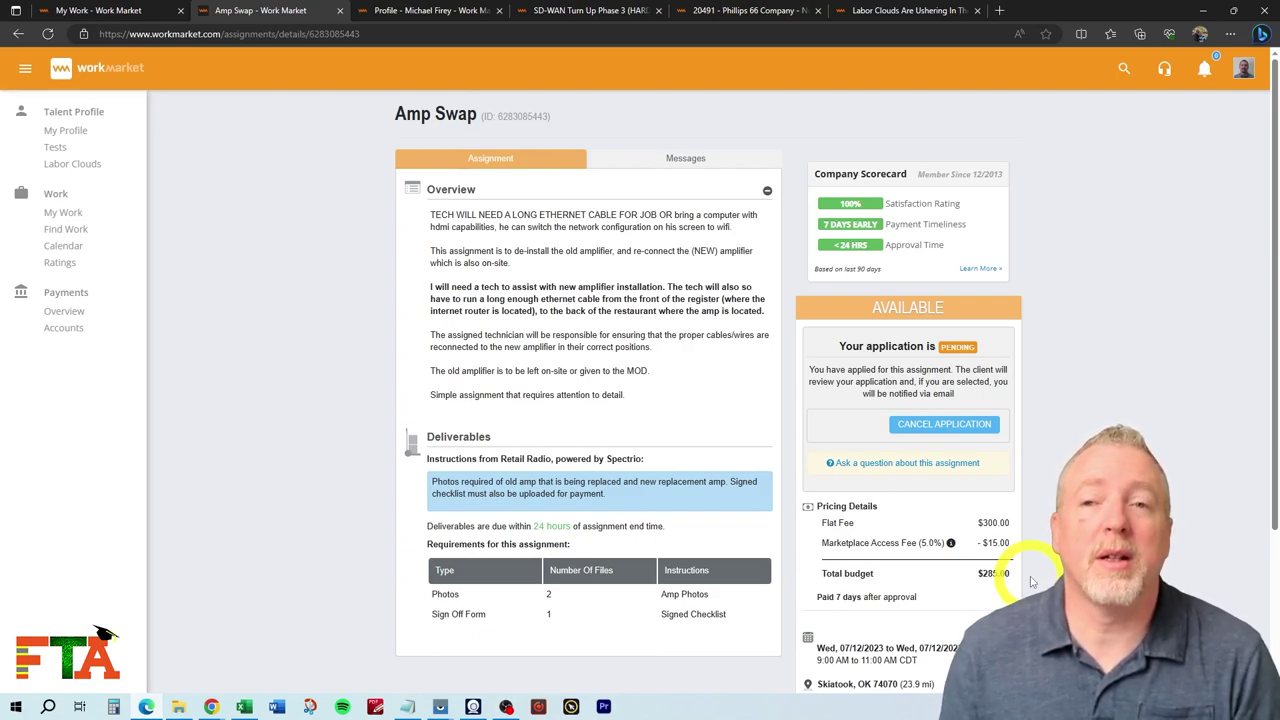
Step: Examine the SD-WAN Turn Up Phase 3 assignment and compare its pay and schedule with Amp Swap
{"action": "left_click", "coordinate": [594, 12]}
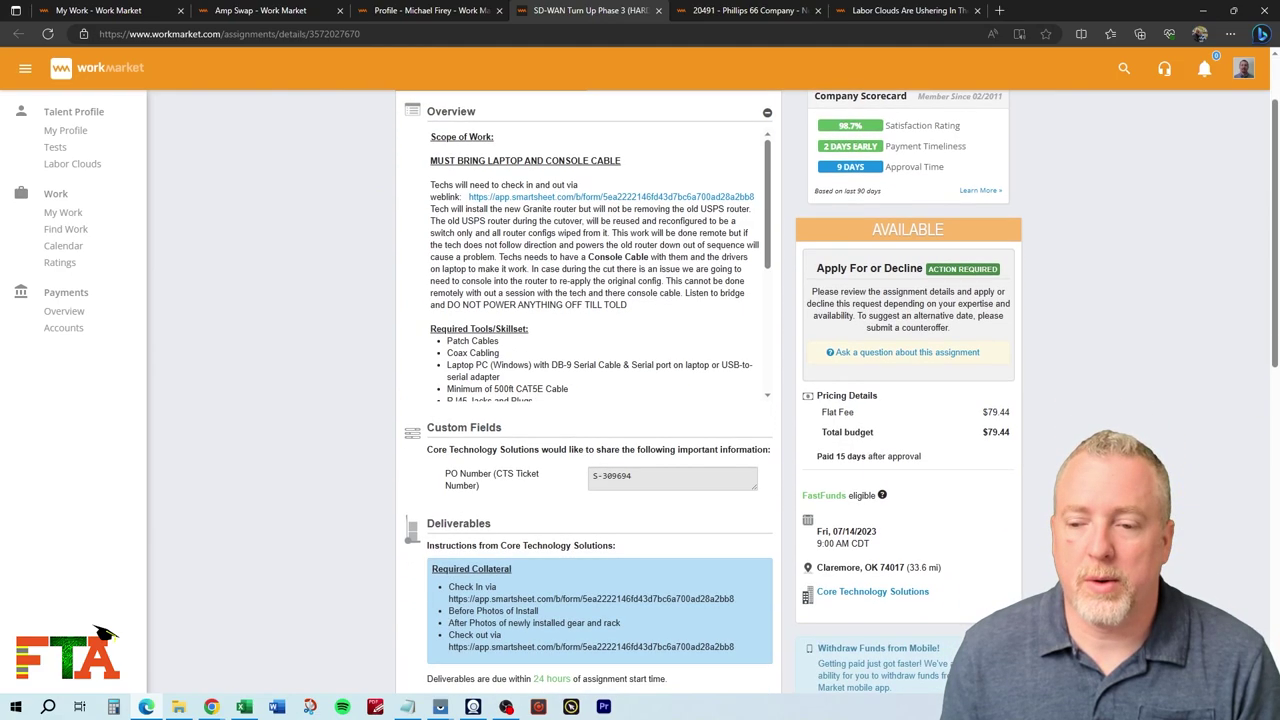
{"action": "scroll", "coordinate": [1012, 548], "scroll_direction": "up", "scroll_amount": 1}
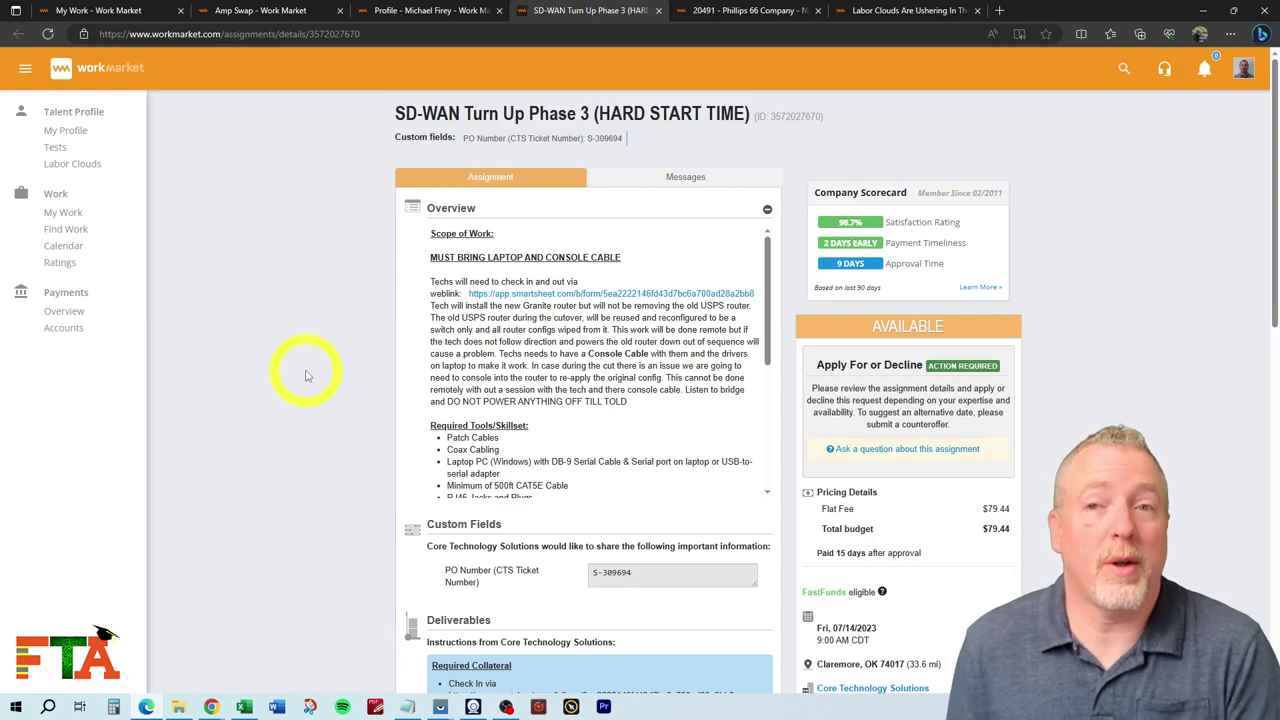
{"action": "scroll", "coordinate": [303, 368], "scroll_direction": "down", "scroll_amount": 1}
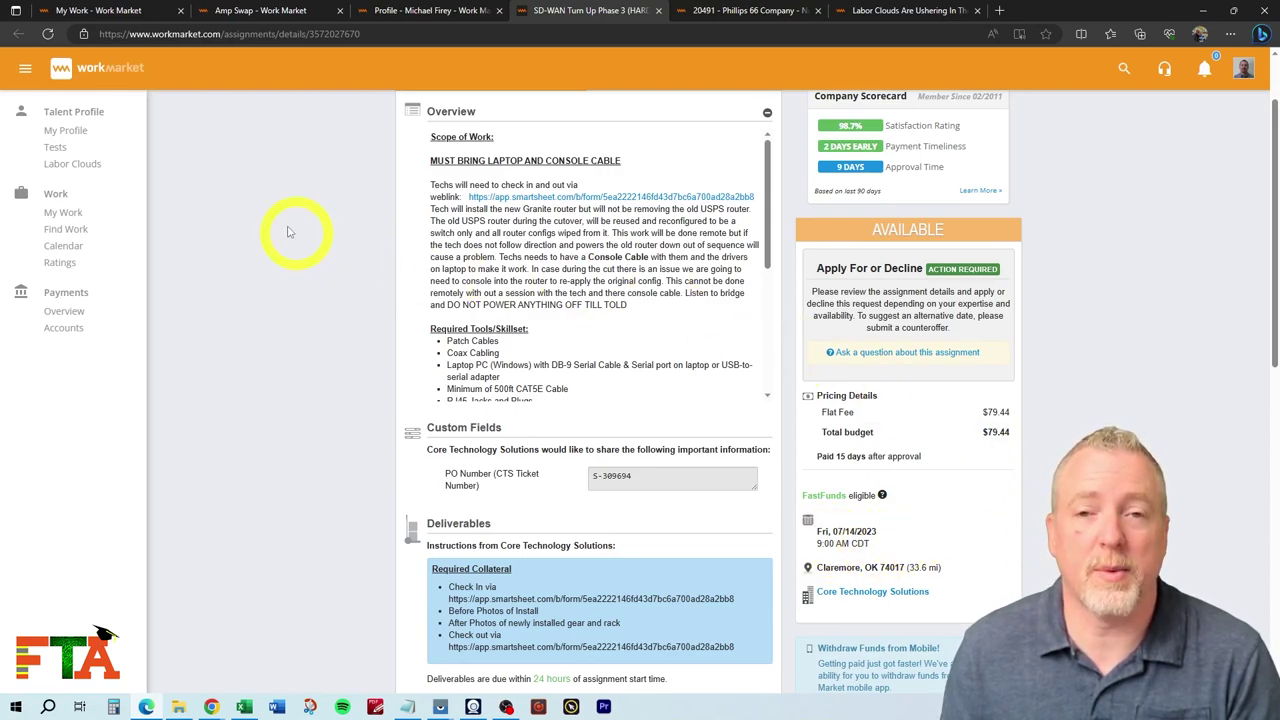
{"action": "left_click", "coordinate": [256, 12]}
{"action": "scroll", "coordinate": [957, 486], "scroll_direction": "down", "scroll_amount": 2}
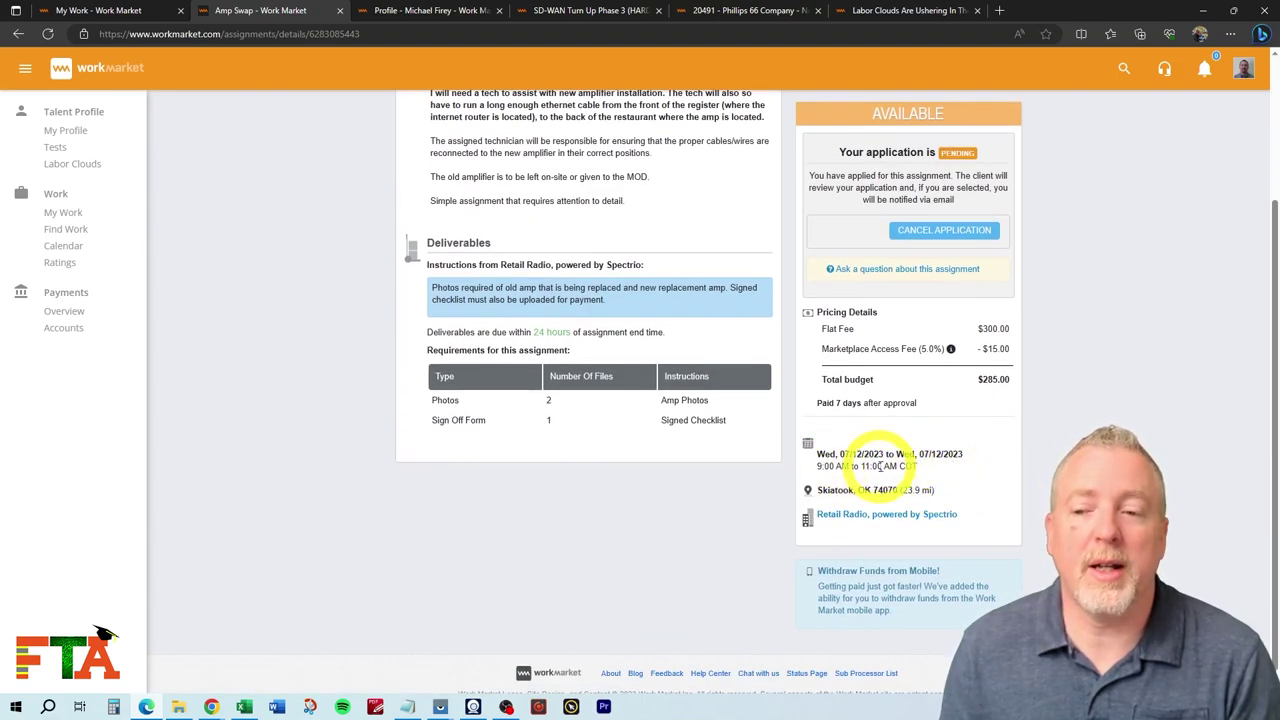
{"action": "left_click", "coordinate": [557, 14]}
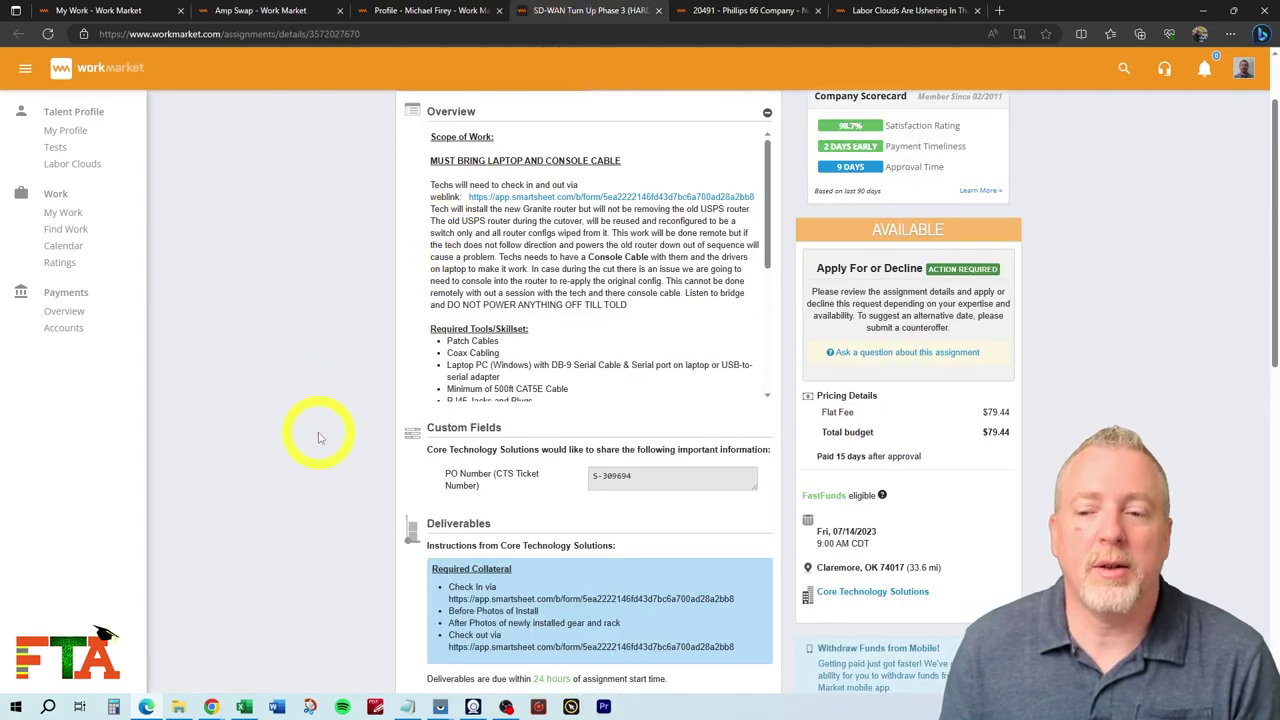
Step: Read the SD-WAN assignment's scope of work, required tools and the terms for additional time and budget increases
{"action": "scroll", "coordinate": [319, 437], "scroll_direction": "up", "scroll_amount": 1}
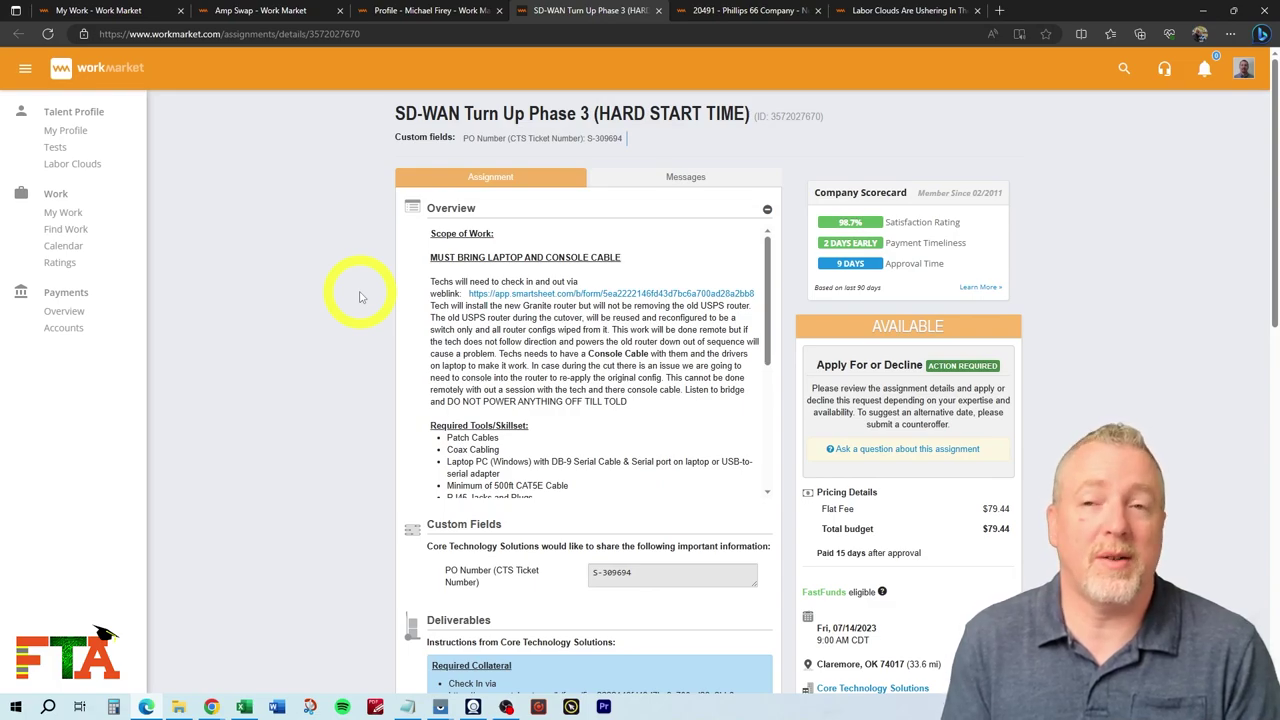
{"action": "scroll", "coordinate": [584, 318], "scroll_direction": "down", "scroll_amount": 3}
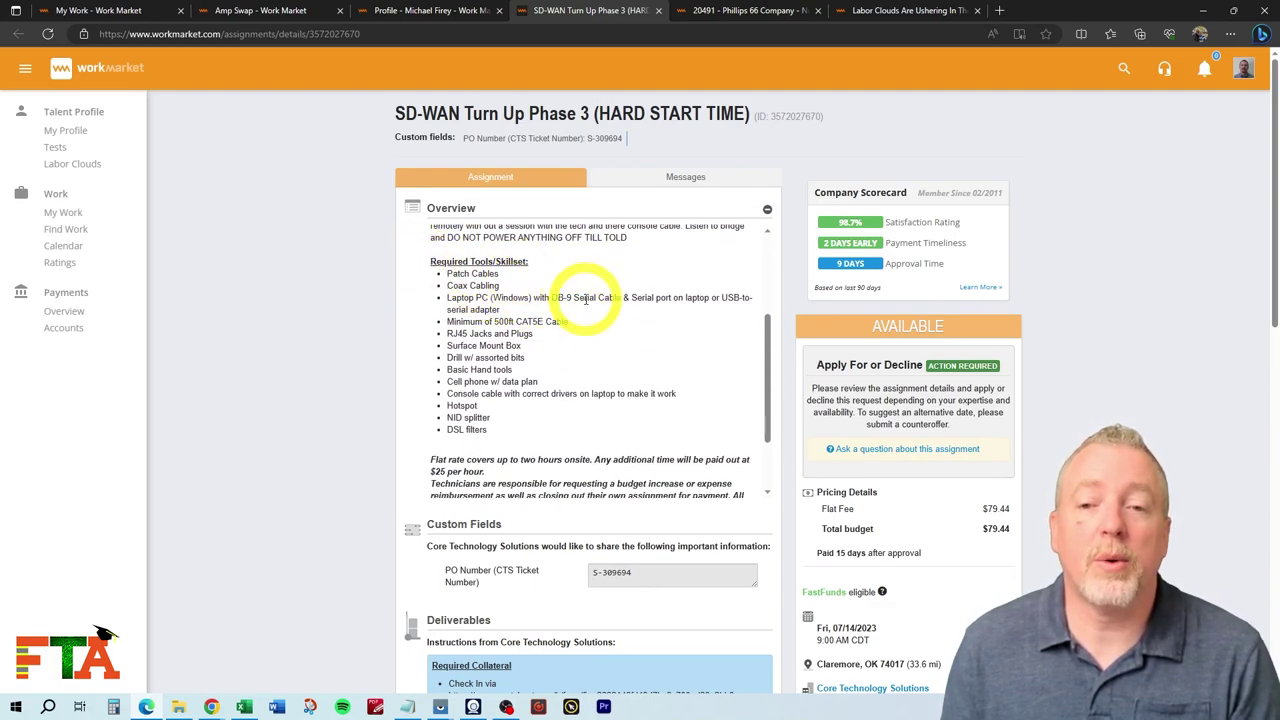
{"action": "scroll", "coordinate": [588, 298], "scroll_direction": "down", "scroll_amount": 2}
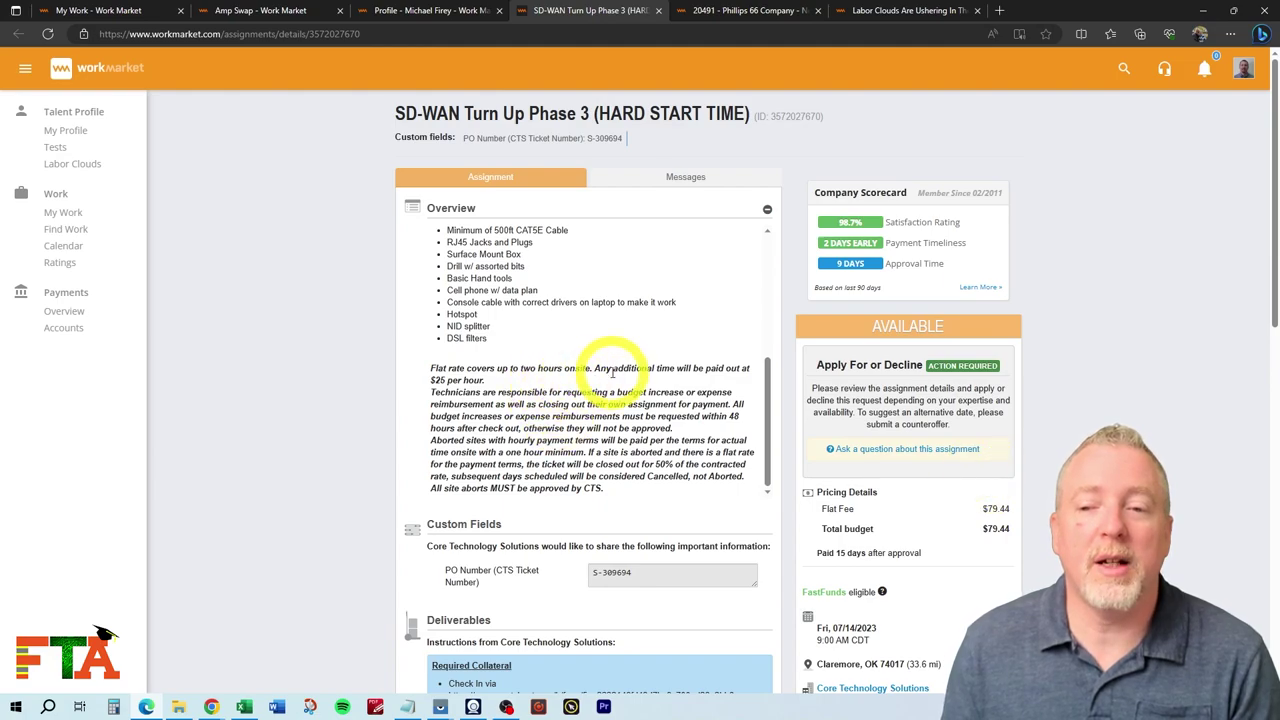
{"action": "left_click_drag", "start_coordinate": [595, 368], "coordinate": [740, 380]}
{"action": "left_click", "coordinate": [374, 452]}
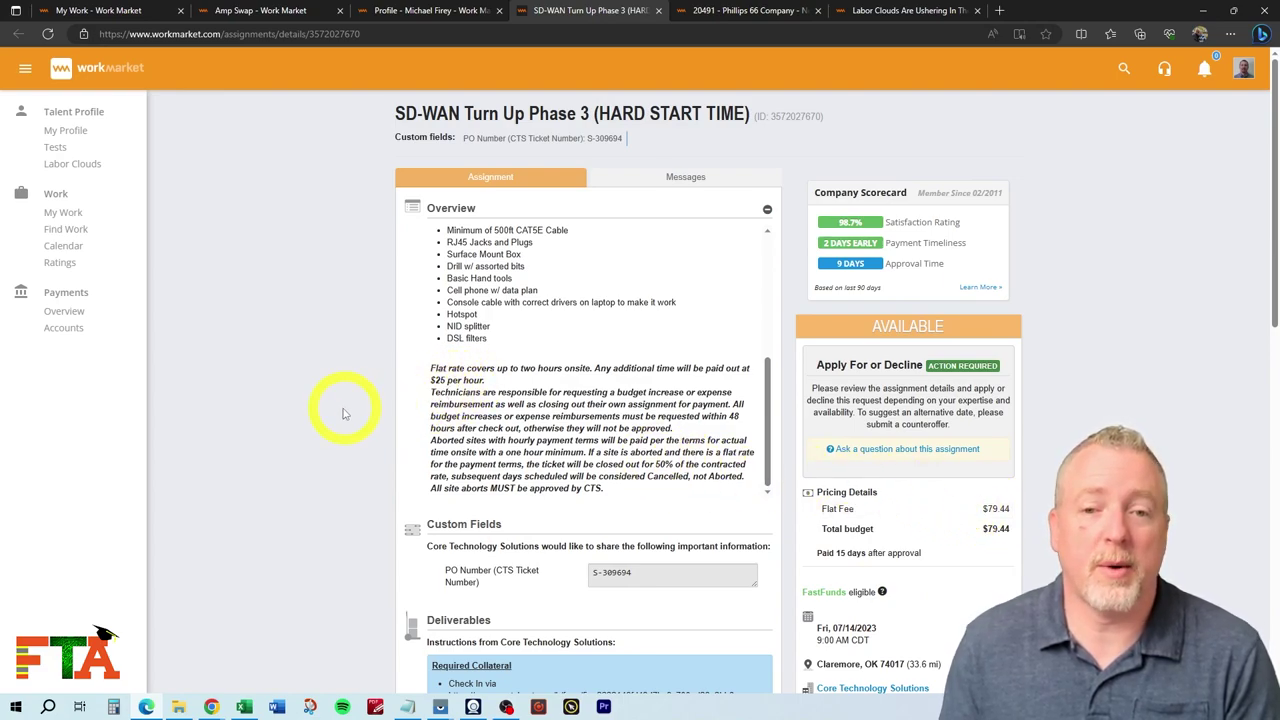
Step: Draft an SD-WAN counteroffer: hourly rate 60, 3 hours, additional expenses 60, and the note "my hourly rate and the expense is for travel"
{"action": "scroll", "coordinate": [342, 413], "scroll_direction": "down", "scroll_amount": 10}
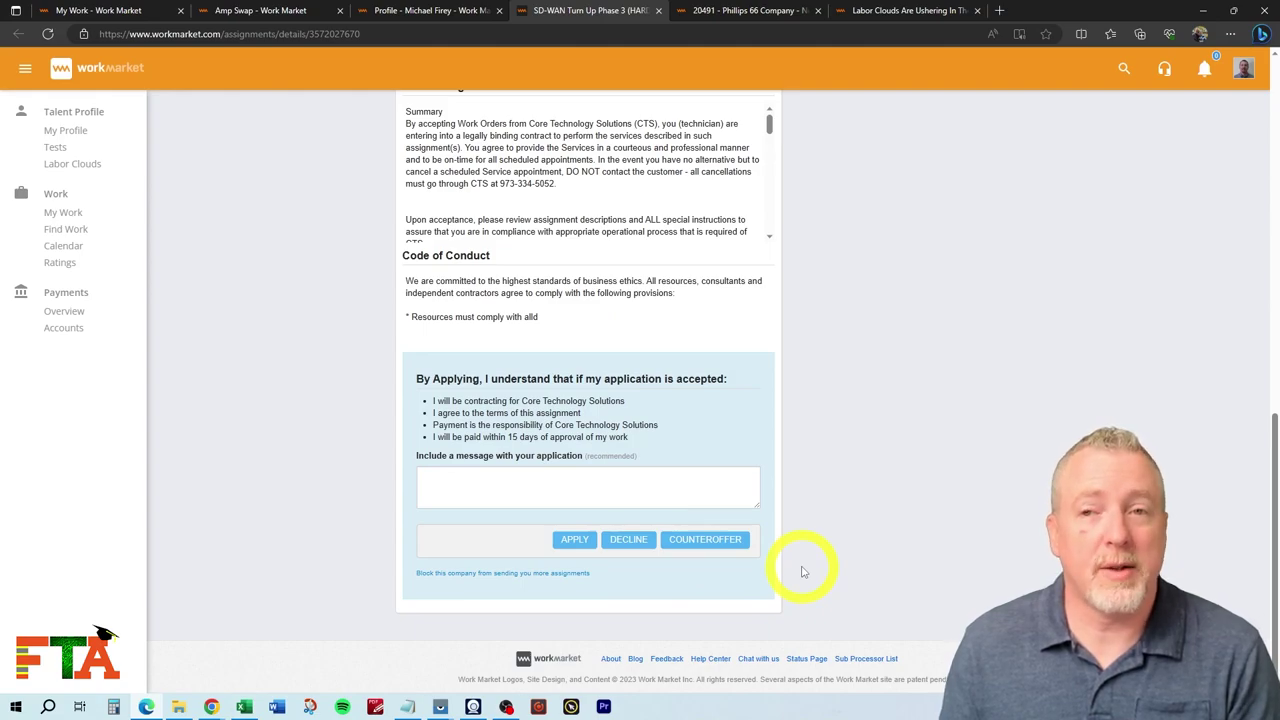
{"action": "left_click", "coordinate": [708, 545]}
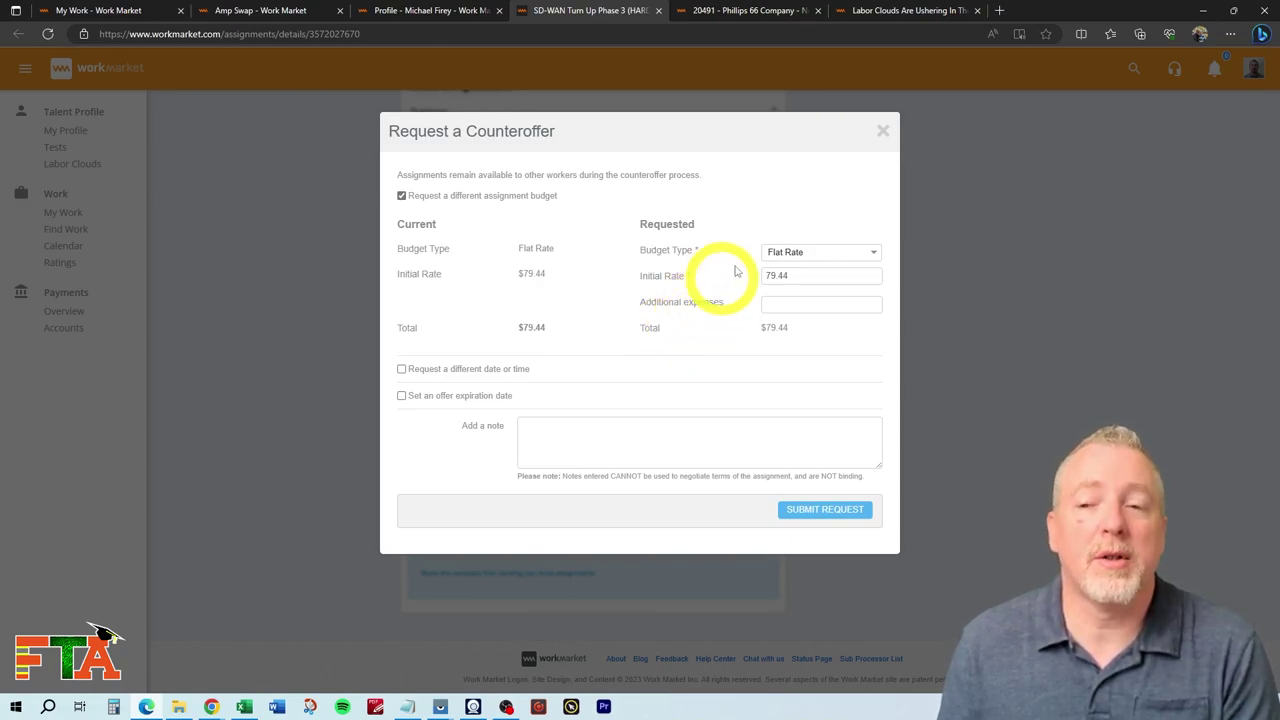
{"action": "left_click", "coordinate": [785, 252]}
{"action": "left_click", "coordinate": [789, 341]}
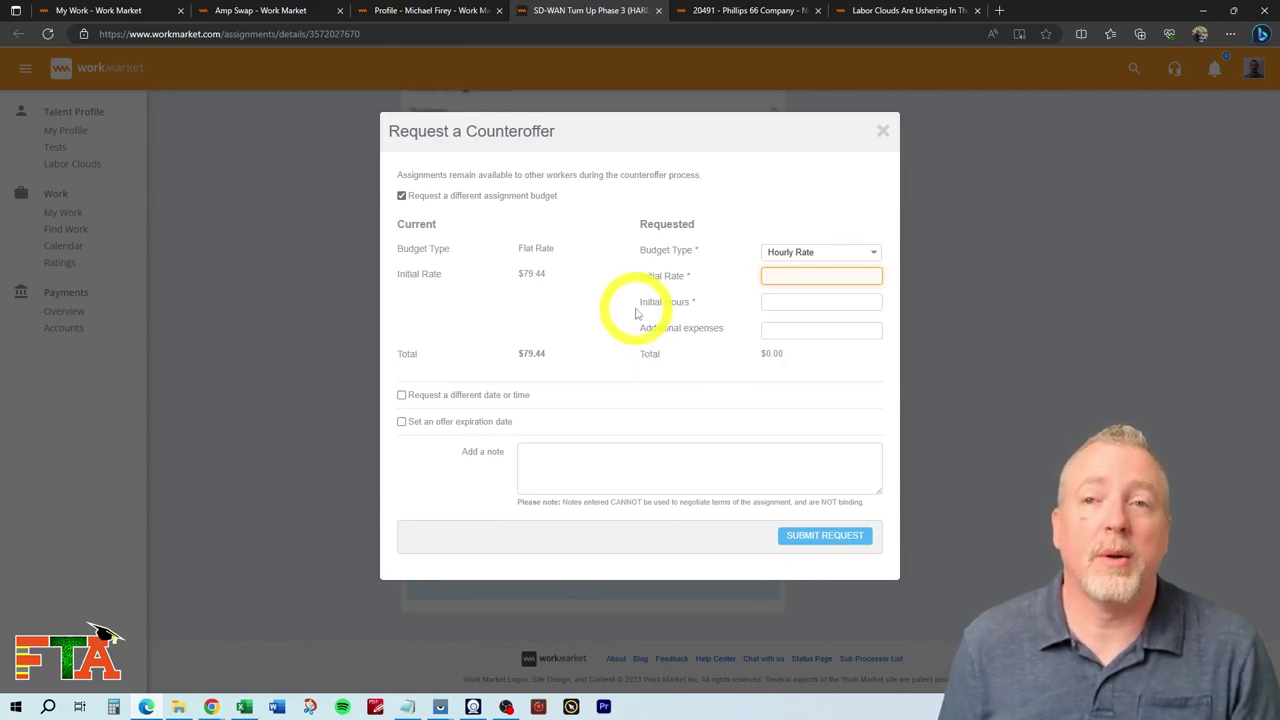
{"action": "type", "text": "60"}
{"action": "key", "text": "Tab"}
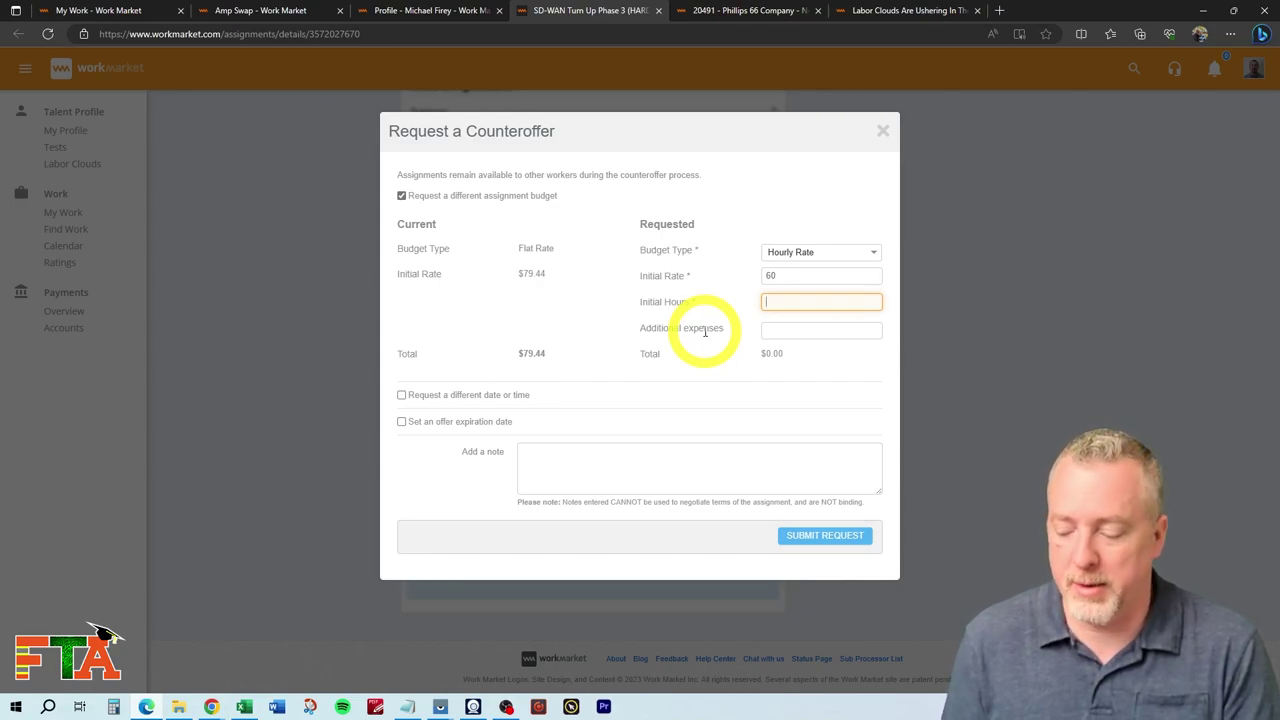
{"action": "type", "text": "3"}
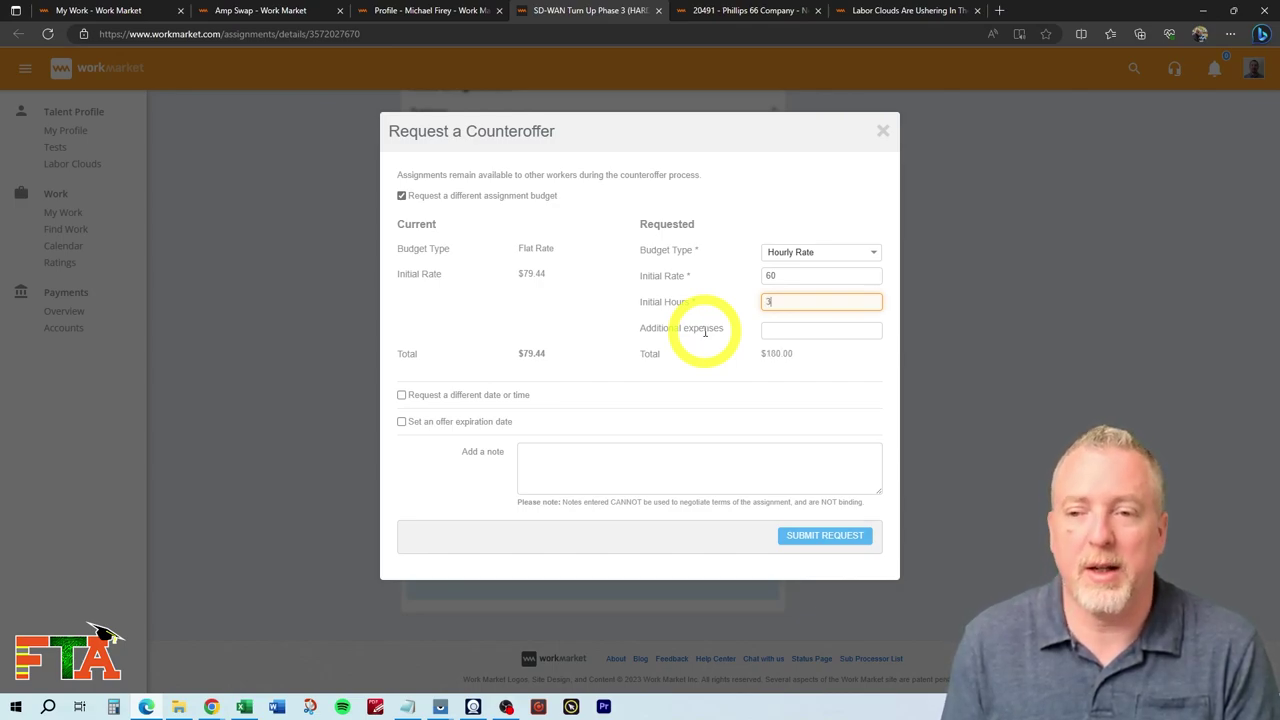
{"action": "left_click", "coordinate": [766, 330]}
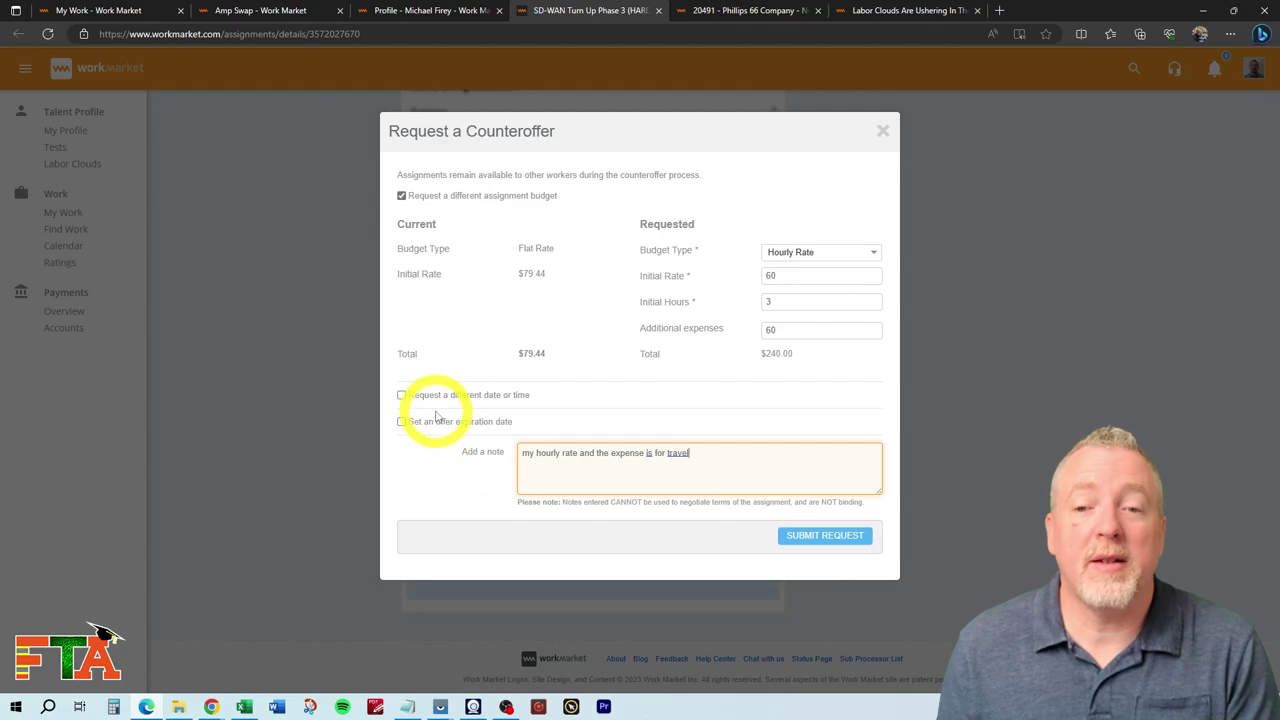
Step: Request a new time of 07/14/2023 at 1:00pm in the counteroffer and set the offer to expire on 07/10/2023 at 8:00pm
{"action": "left_click", "coordinate": [402, 396]}
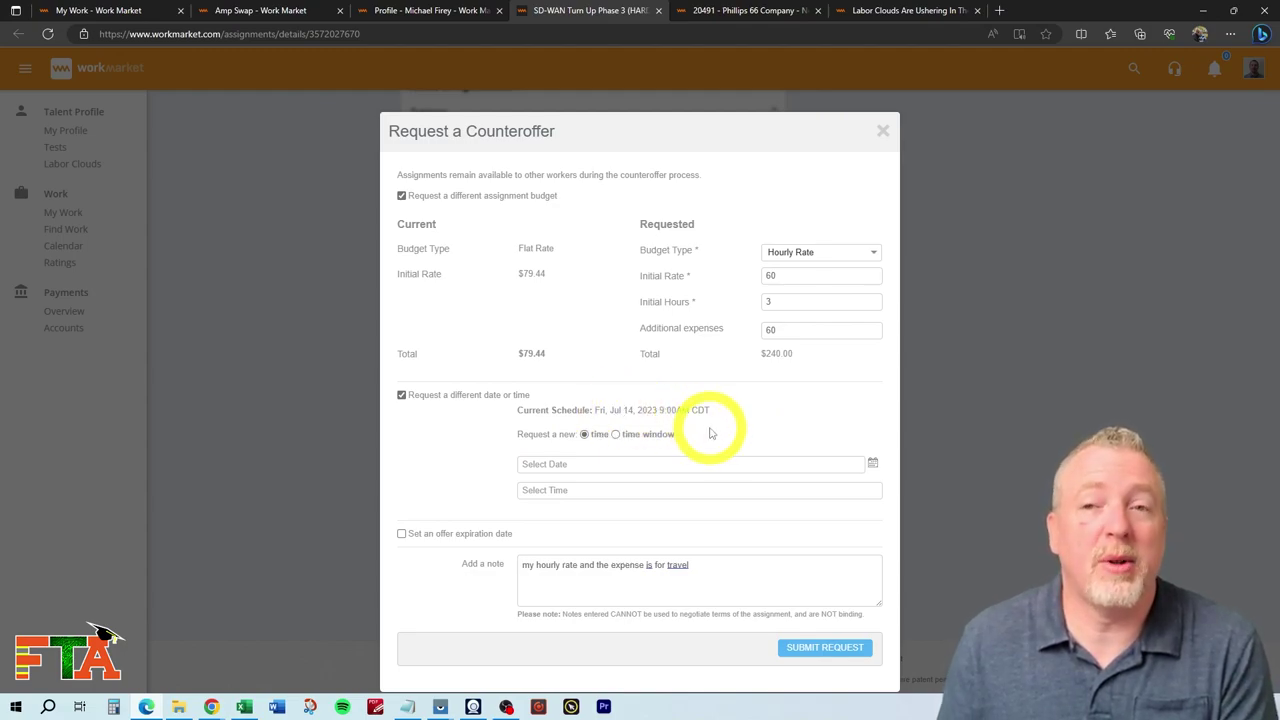
{"action": "left_click", "coordinate": [555, 465]}
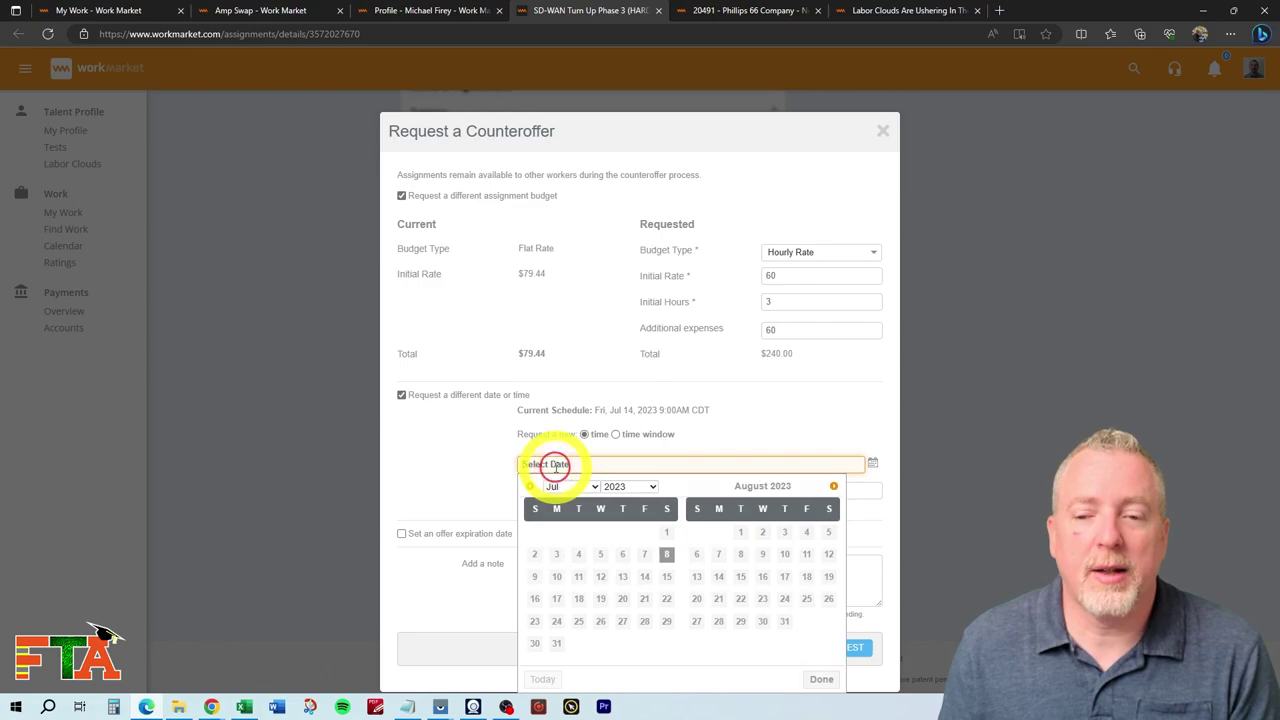
{"action": "left_click", "coordinate": [644, 577]}
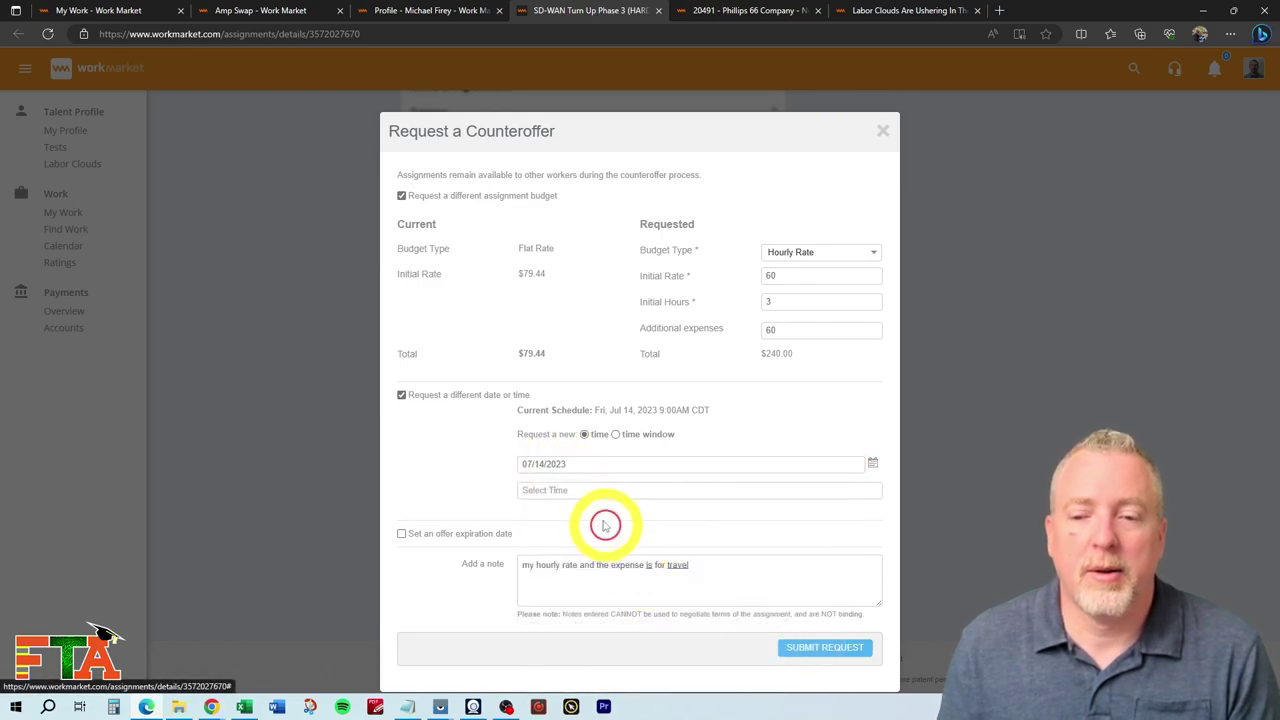
{"action": "left_click", "coordinate": [573, 491]}
{"action": "scroll", "coordinate": [552, 558], "scroll_direction": "down", "scroll_amount": 2}
{"action": "scroll", "coordinate": [555, 561], "scroll_direction": "down", "scroll_amount": 6}
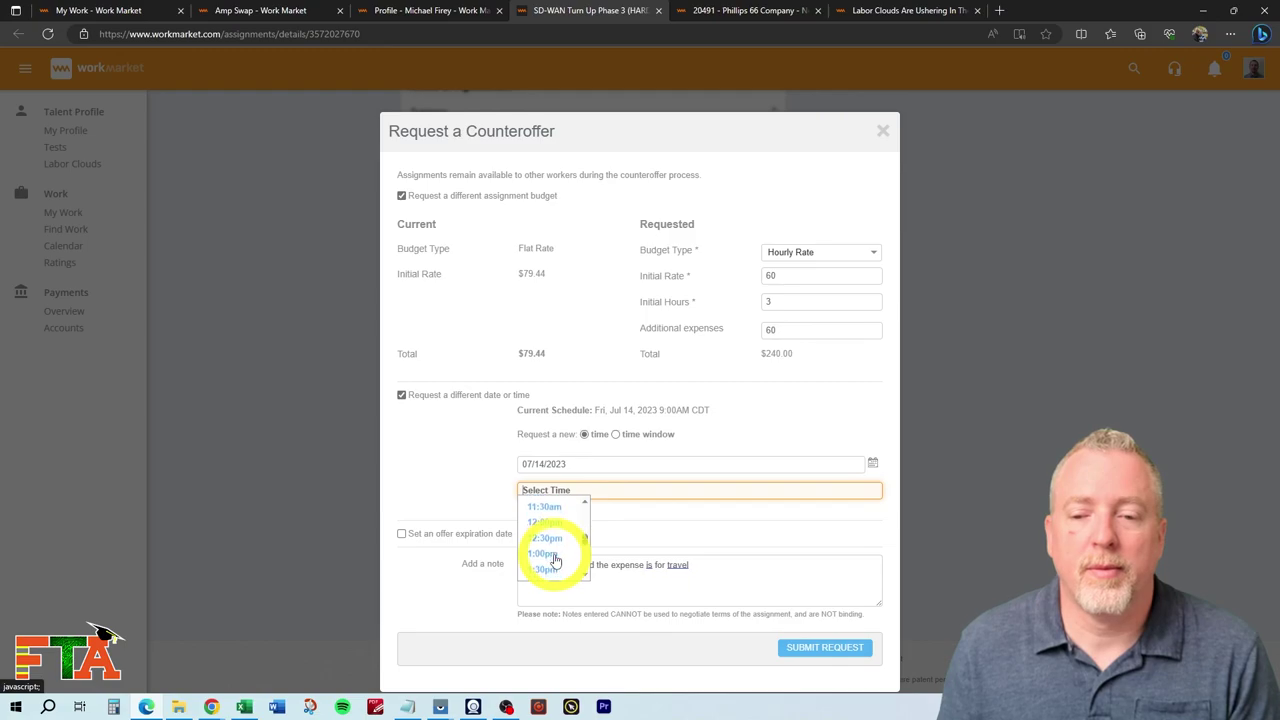
{"action": "left_click", "coordinate": [550, 555]}
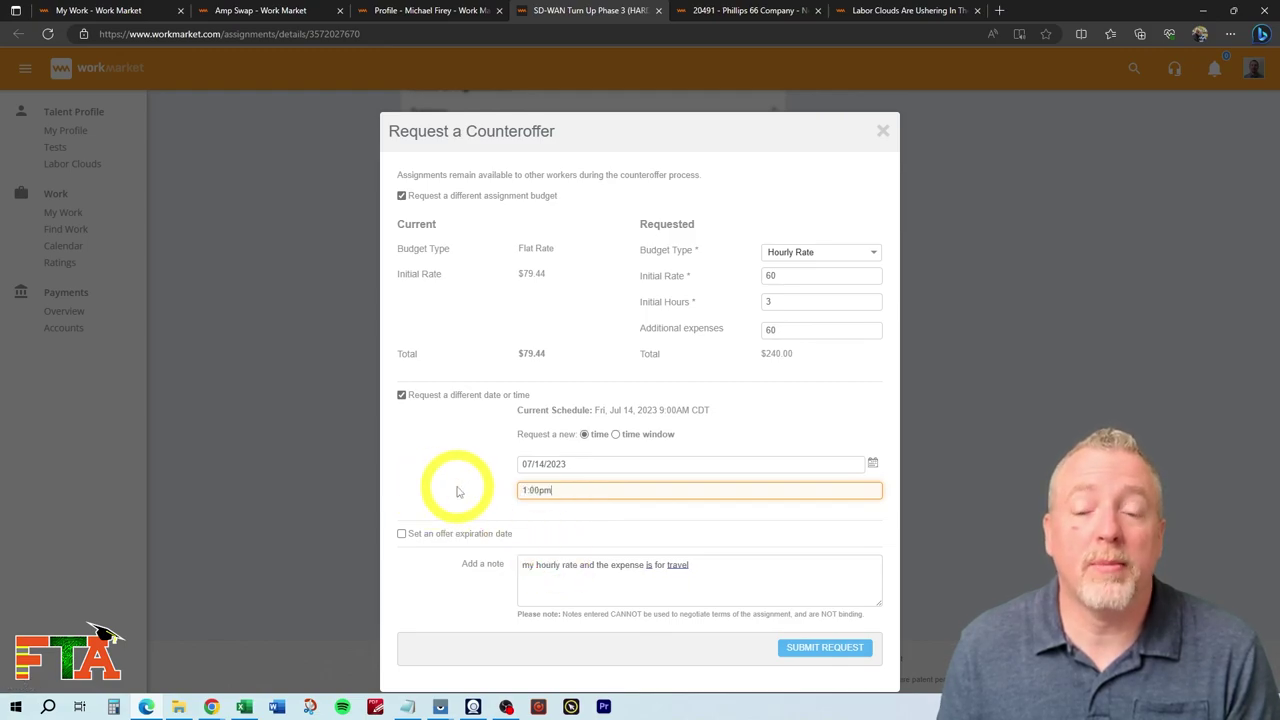
{"action": "left_click", "coordinate": [410, 534]}
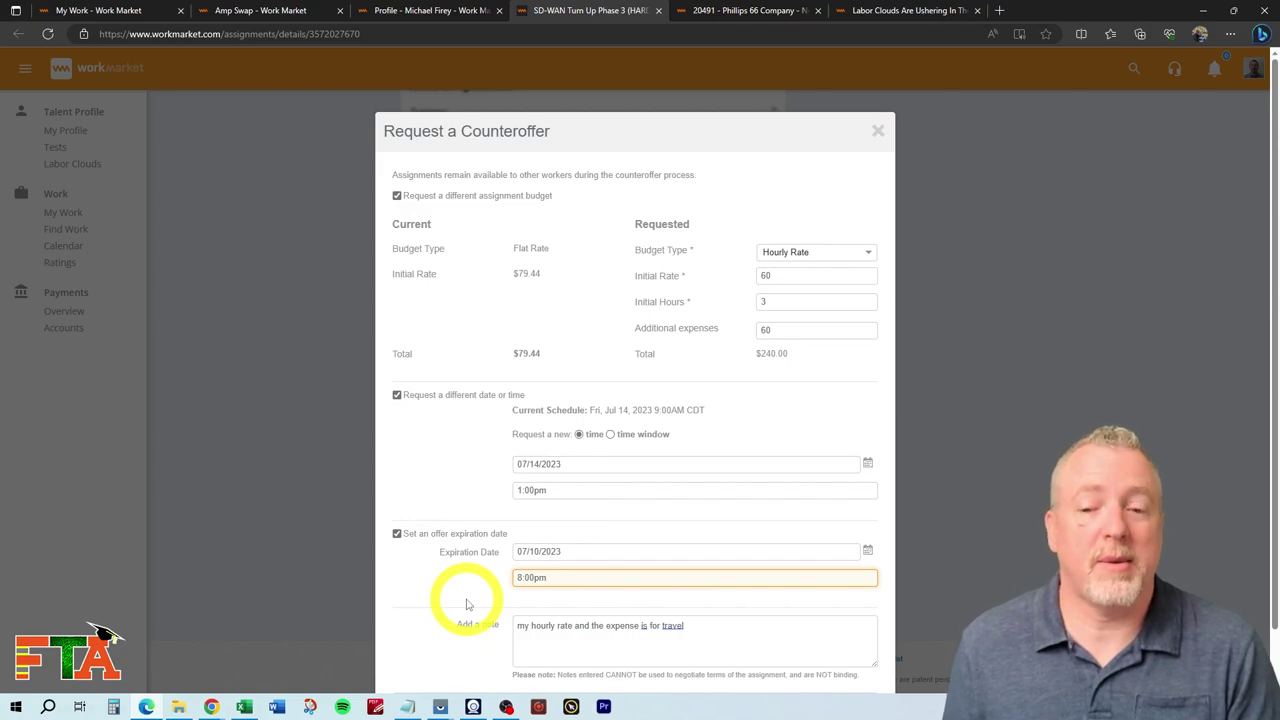
{"action": "scroll", "coordinate": [466, 604], "scroll_direction": "down", "scroll_amount": 1}
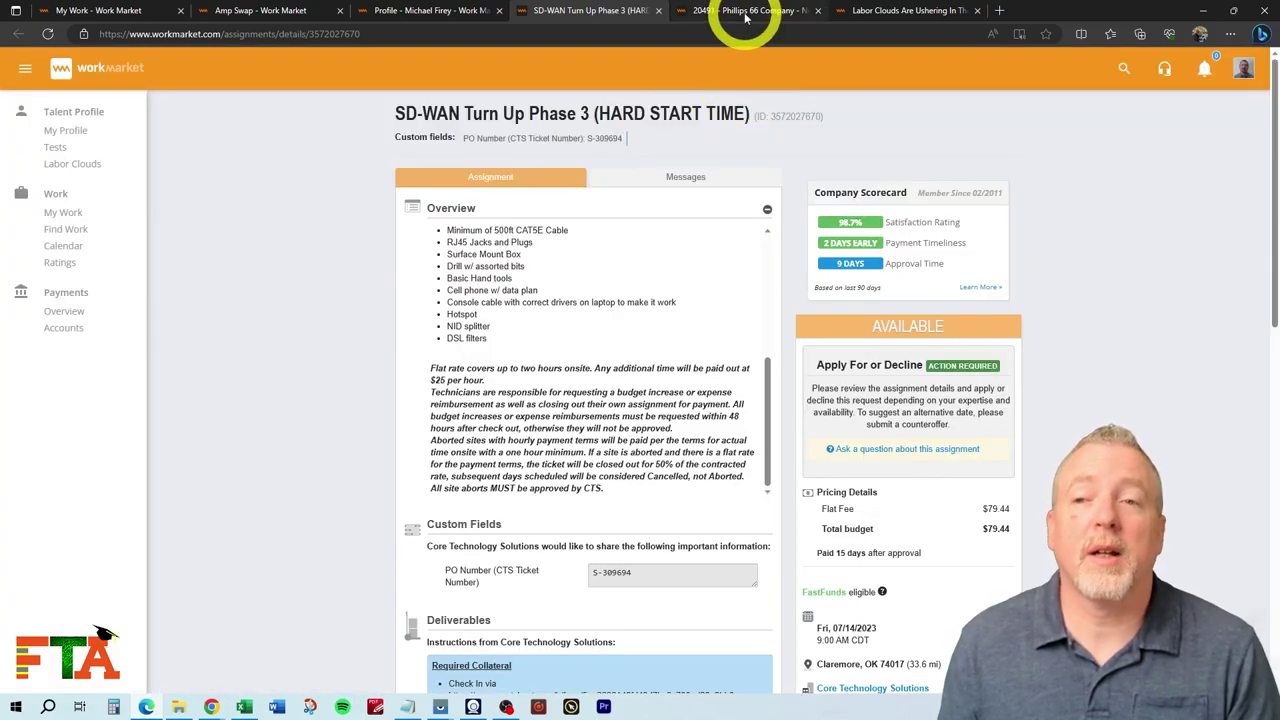
Step: Open the Phillips 66 network installation assignment and read its laptop, software, tool and installation material requirements
{"action": "left_click", "coordinate": [745, 12]}
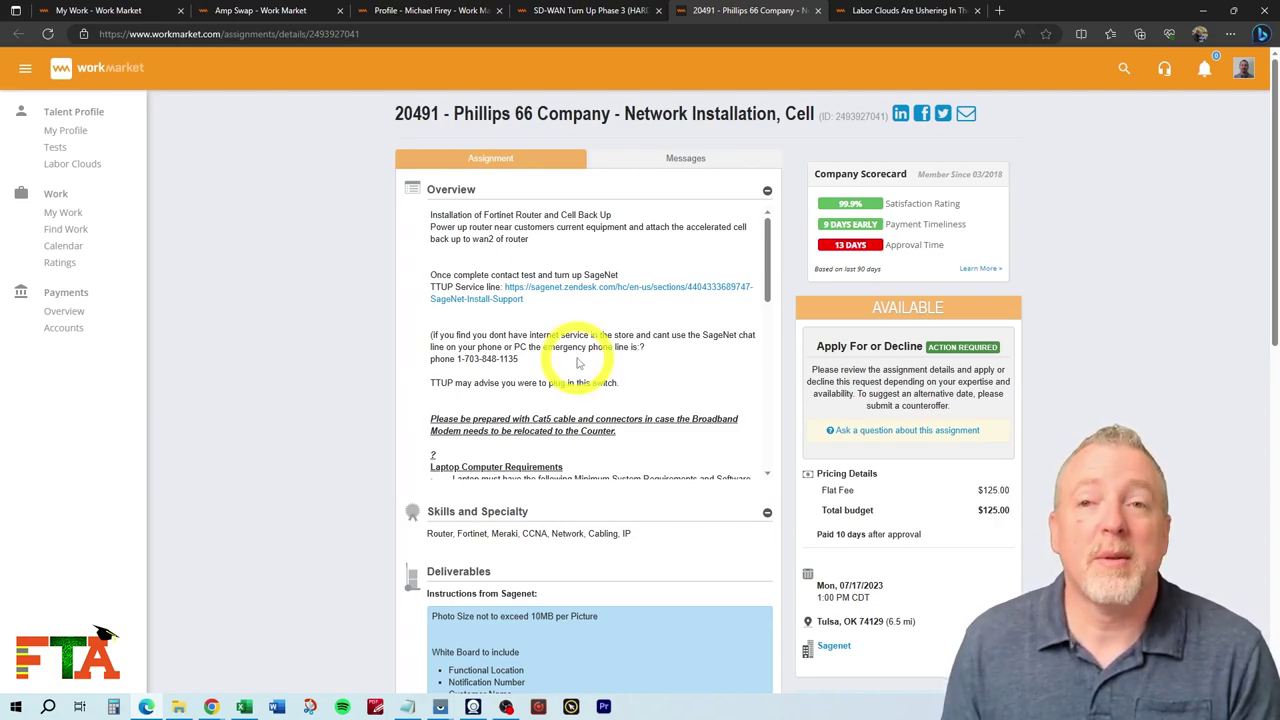
{"action": "scroll", "coordinate": [577, 363], "scroll_direction": "down", "scroll_amount": 5}
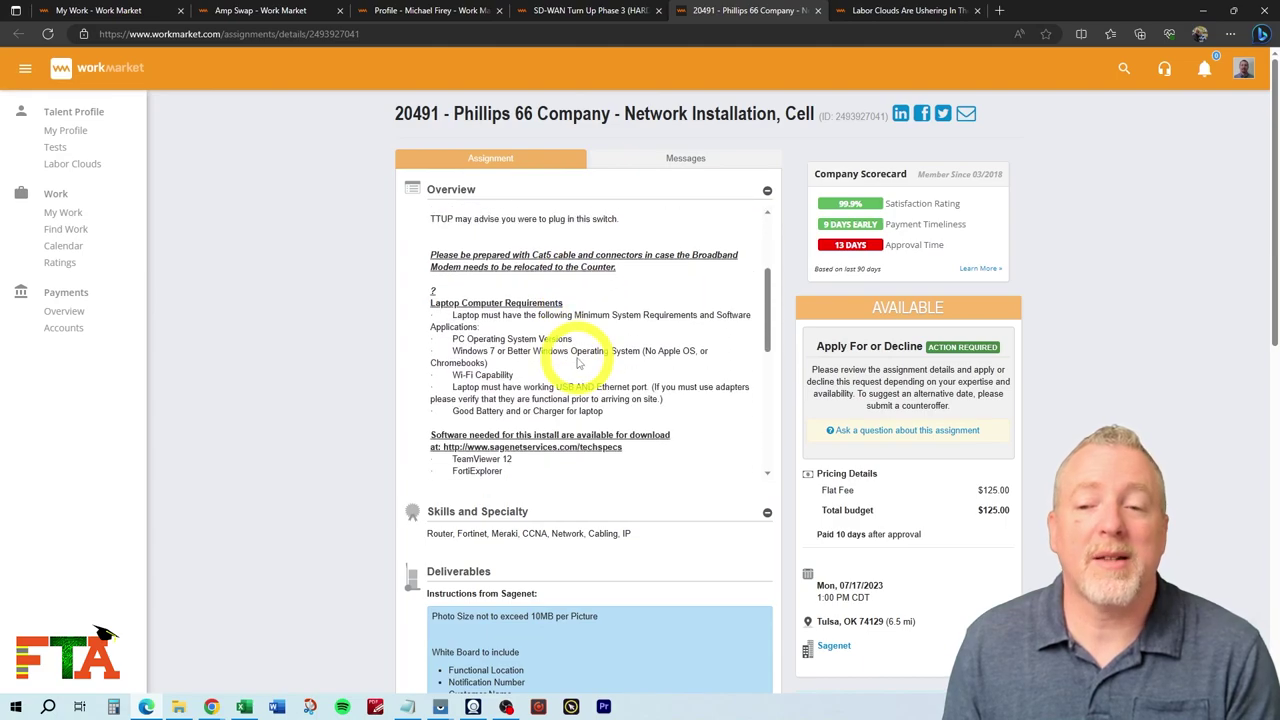
{"action": "scroll", "coordinate": [577, 363], "scroll_direction": "down", "scroll_amount": 2}
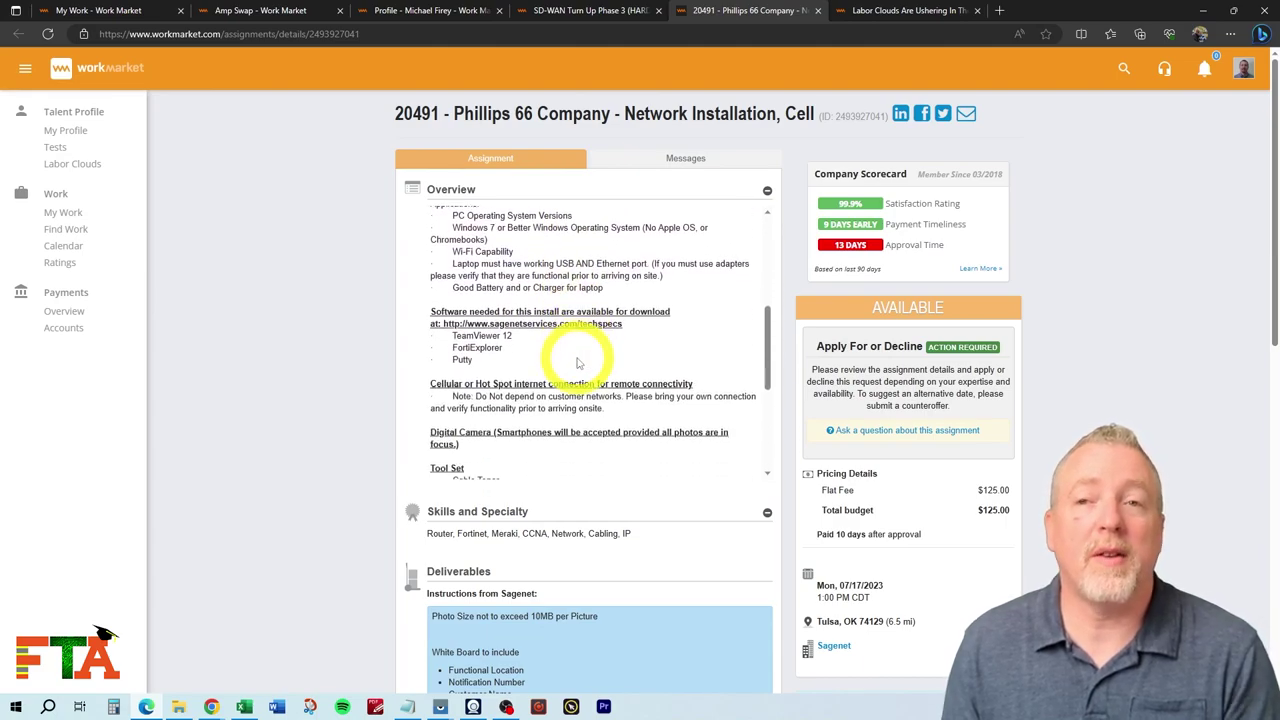
{"action": "scroll", "coordinate": [577, 363], "scroll_direction": "down", "scroll_amount": 6}
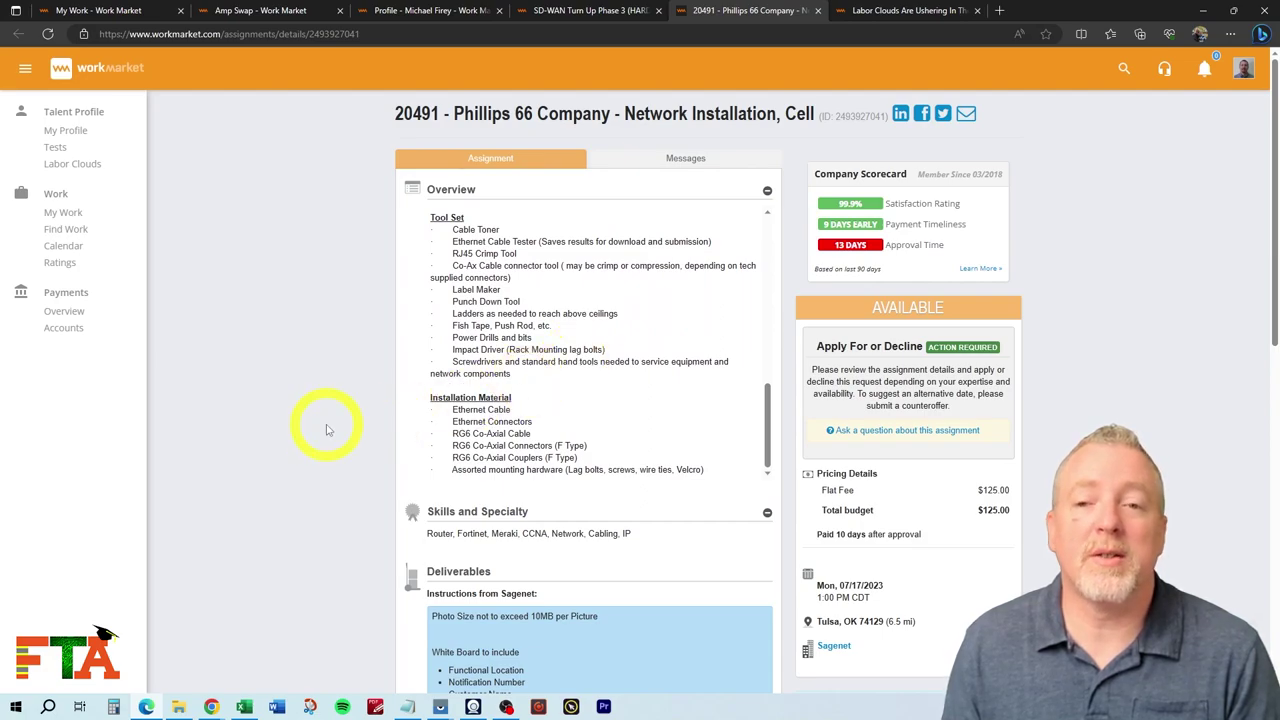
{"action": "scroll", "coordinate": [603, 404], "scroll_direction": "up", "scroll_amount": 10}
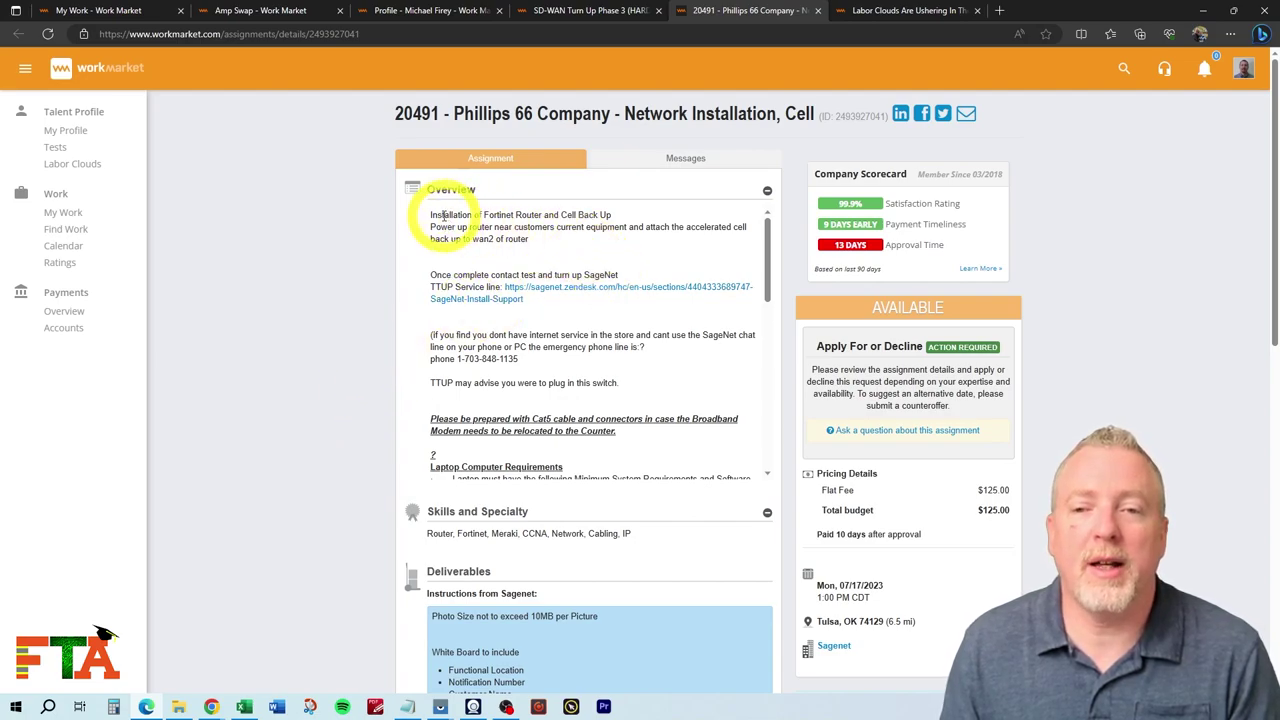
Step: Examine the Phillips 66 assignment's work description, the client's satisfaction rating and the laptop requirements
{"action": "left_click_drag", "start_coordinate": [432, 215], "coordinate": [614, 218]}
{"action": "left_click", "coordinate": [350, 300]}
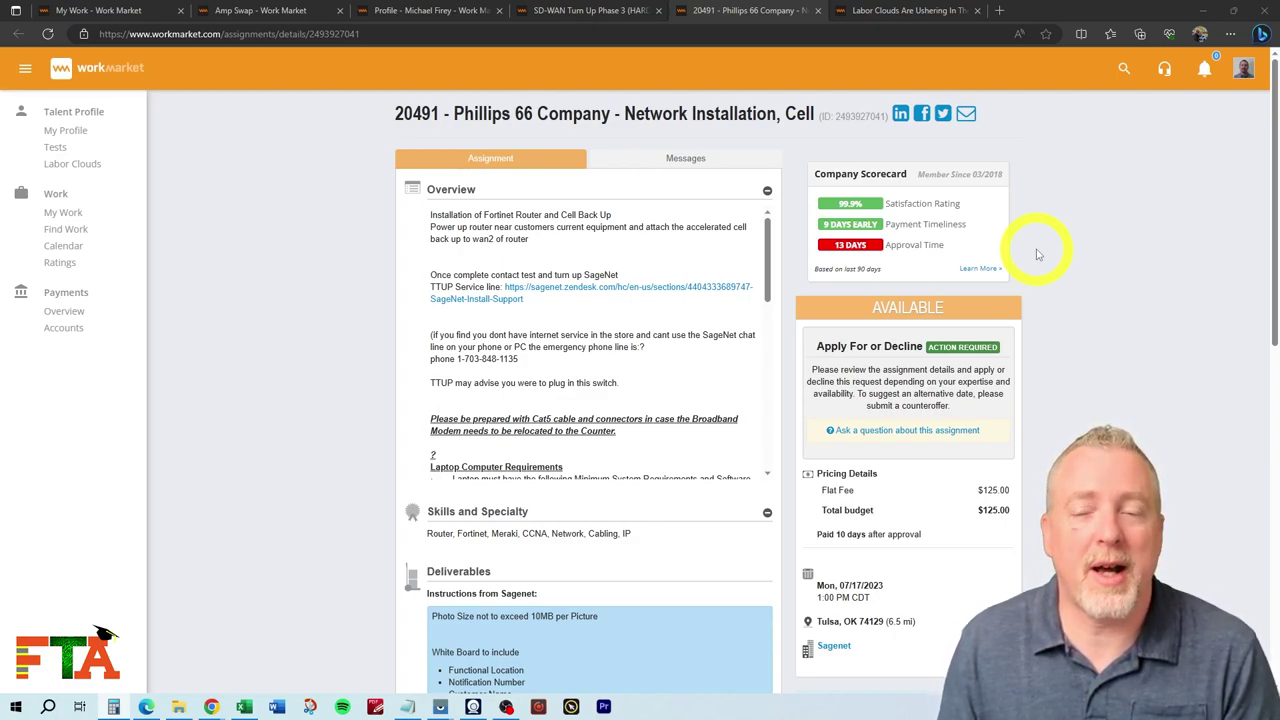
{"action": "left_click_drag", "start_coordinate": [887, 204], "coordinate": [960, 204]}
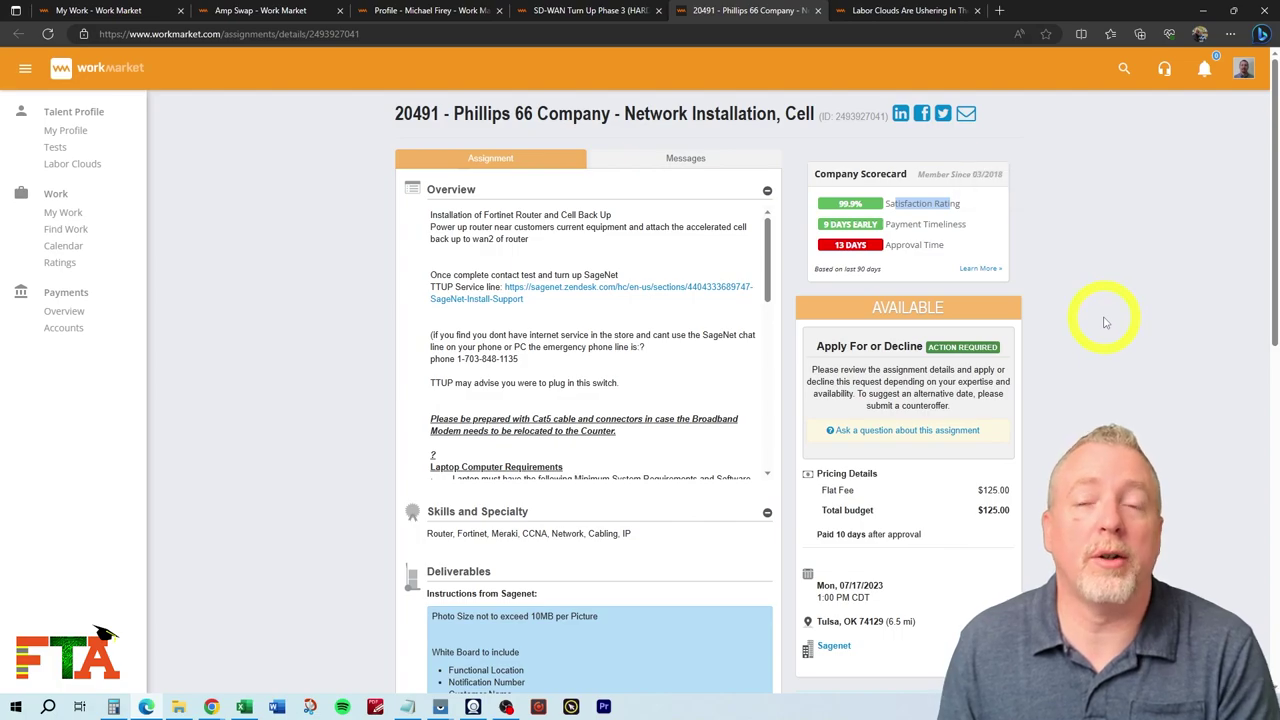
{"action": "scroll", "coordinate": [614, 337], "scroll_direction": "down", "scroll_amount": 4}
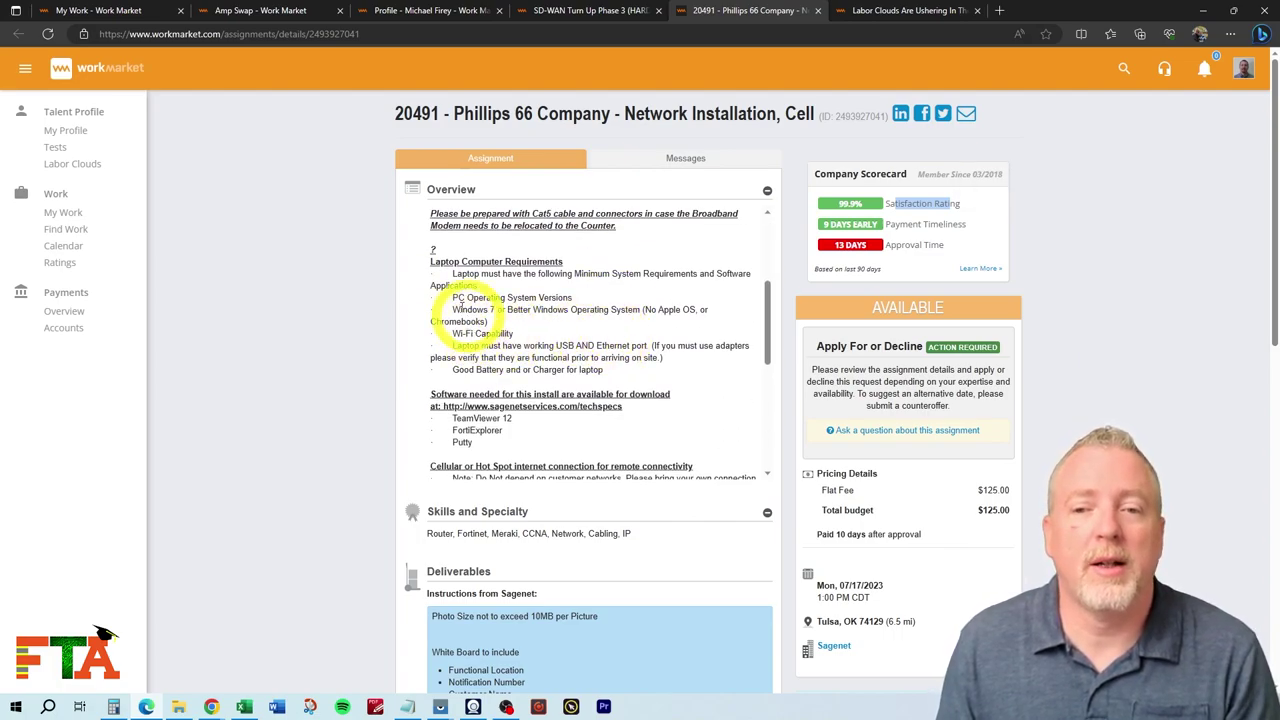
Step: Read the operating system and Wi-Fi requirements for the laptop in the Phillips 66 assignment overview
{"action": "left_click", "coordinate": [448, 273]}
{"action": "left_click_drag", "start_coordinate": [448, 273], "coordinate": [549, 273]}
{"action": "left_click_drag", "start_coordinate": [490, 310], "coordinate": [517, 310]}
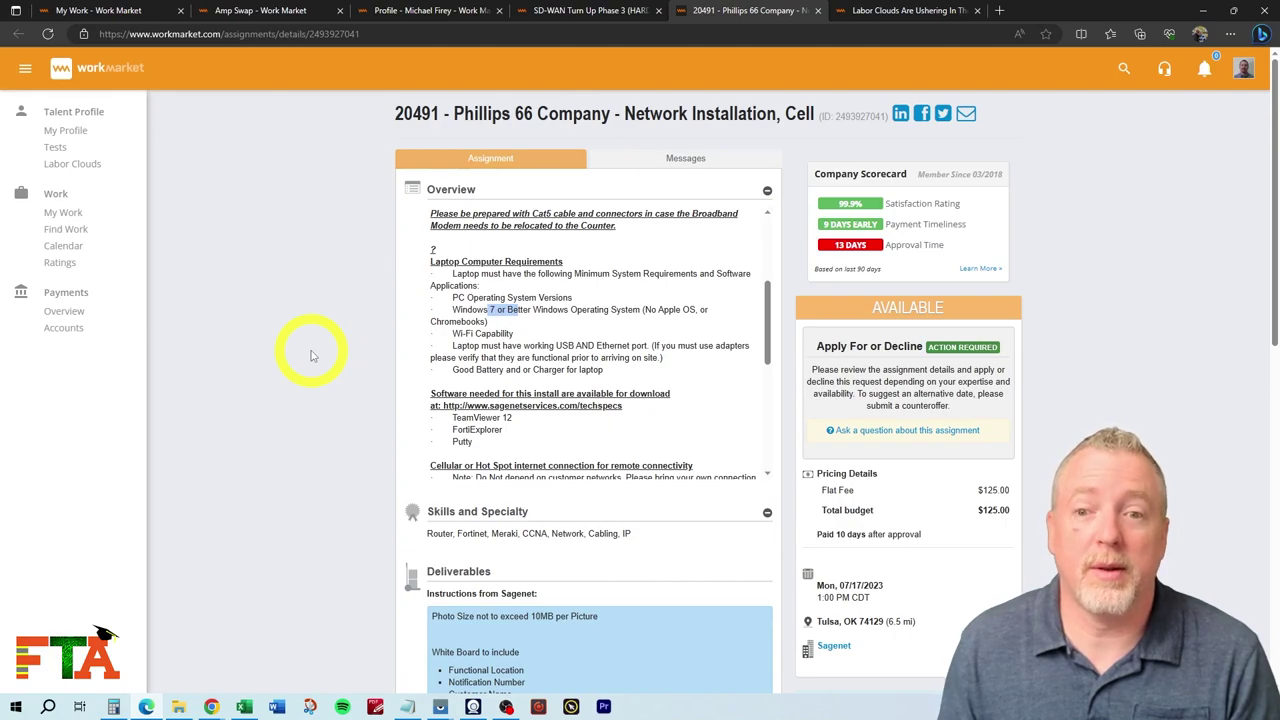
{"action": "left_click_drag", "start_coordinate": [450, 333], "coordinate": [485, 336]}
{"action": "left_click", "coordinate": [670, 310]}
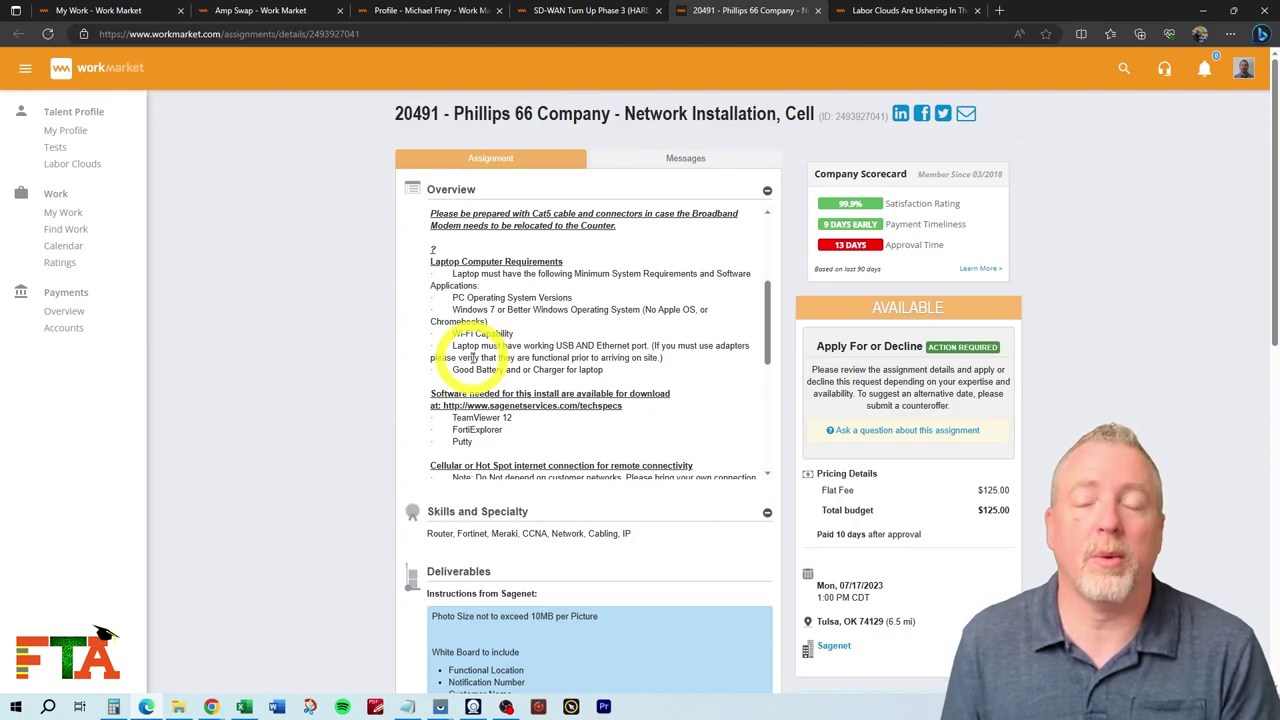
Step: Review the software needed for the Phillips 66 installation, including TeamViewer 12, FortiExplorer and Putty, against the Fortinet router work description
{"action": "scroll", "coordinate": [620, 320], "scroll_direction": "down", "scroll_amount": 1}
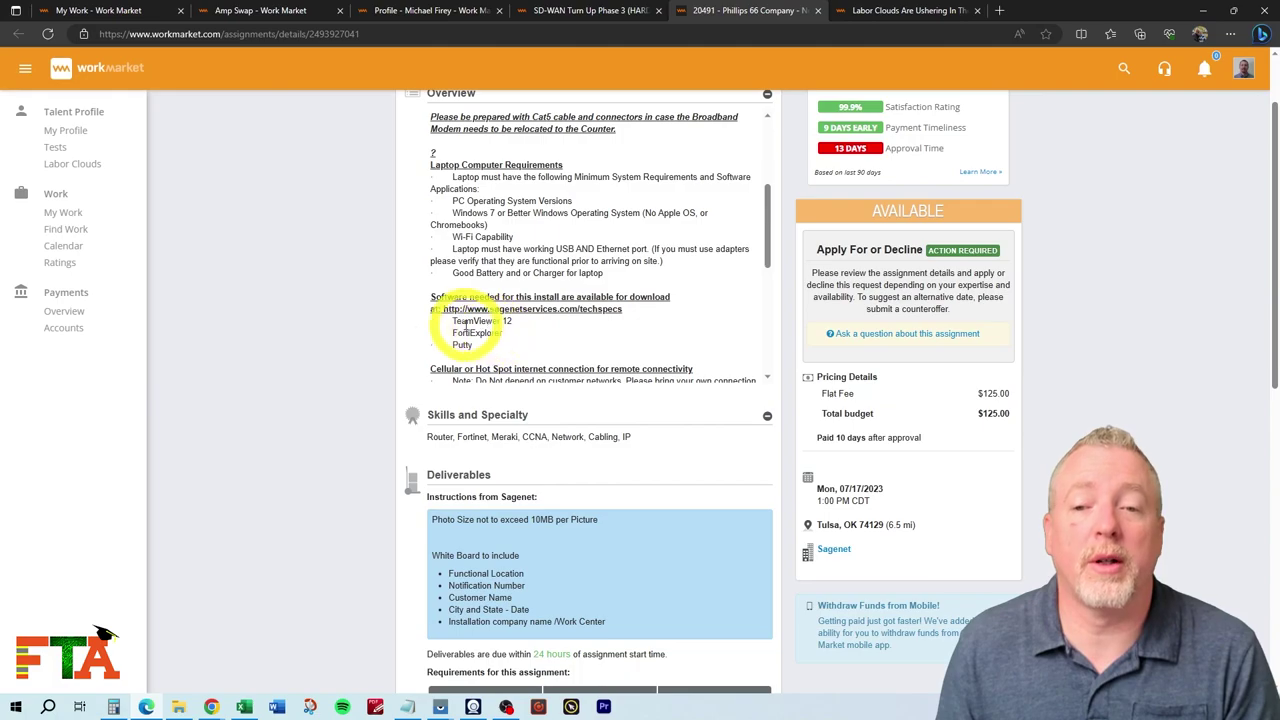
{"action": "left_click_drag", "start_coordinate": [453, 321], "coordinate": [513, 331]}
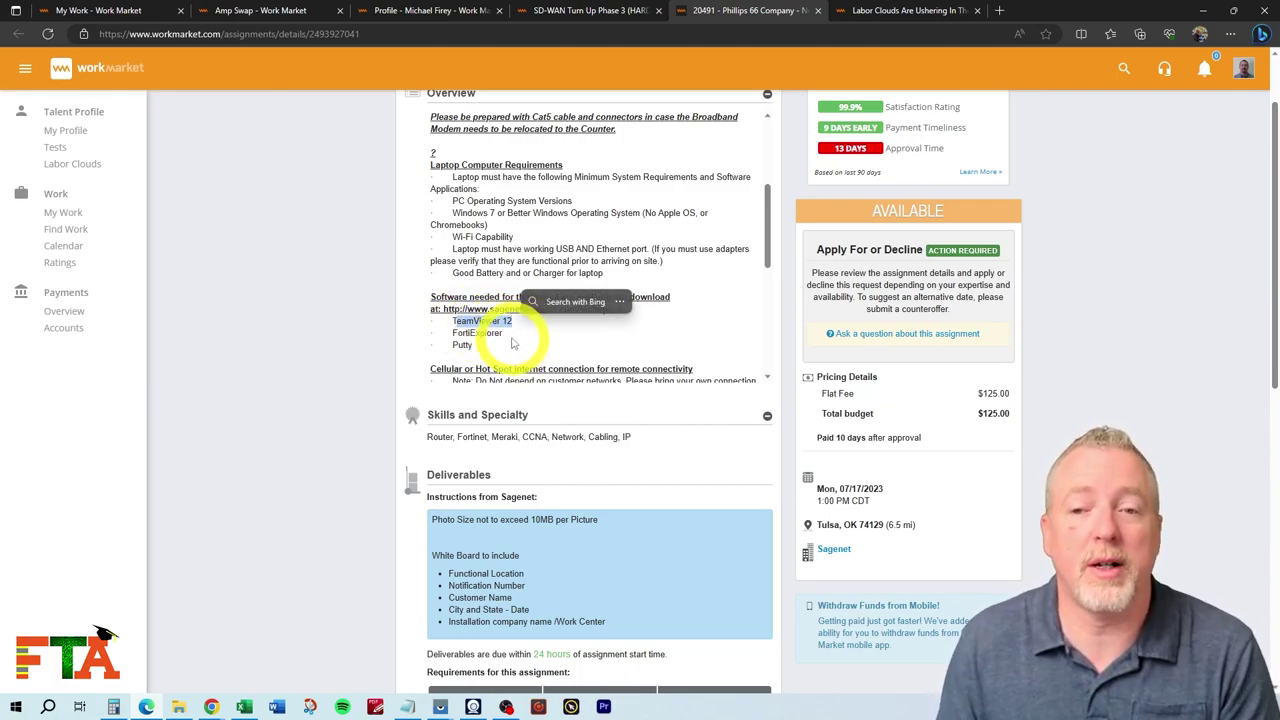
{"action": "left_click", "coordinate": [448, 340]}
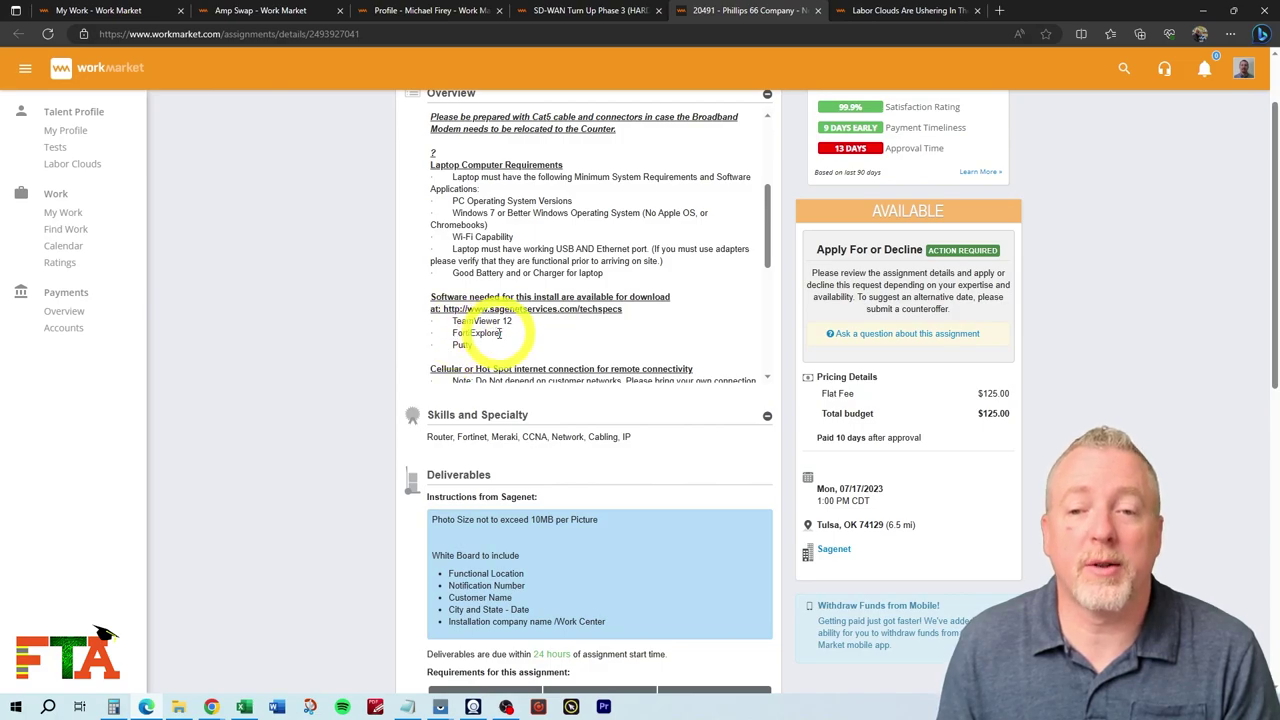
{"action": "scroll", "coordinate": [365, 345], "scroll_direction": "up", "scroll_amount": 1}
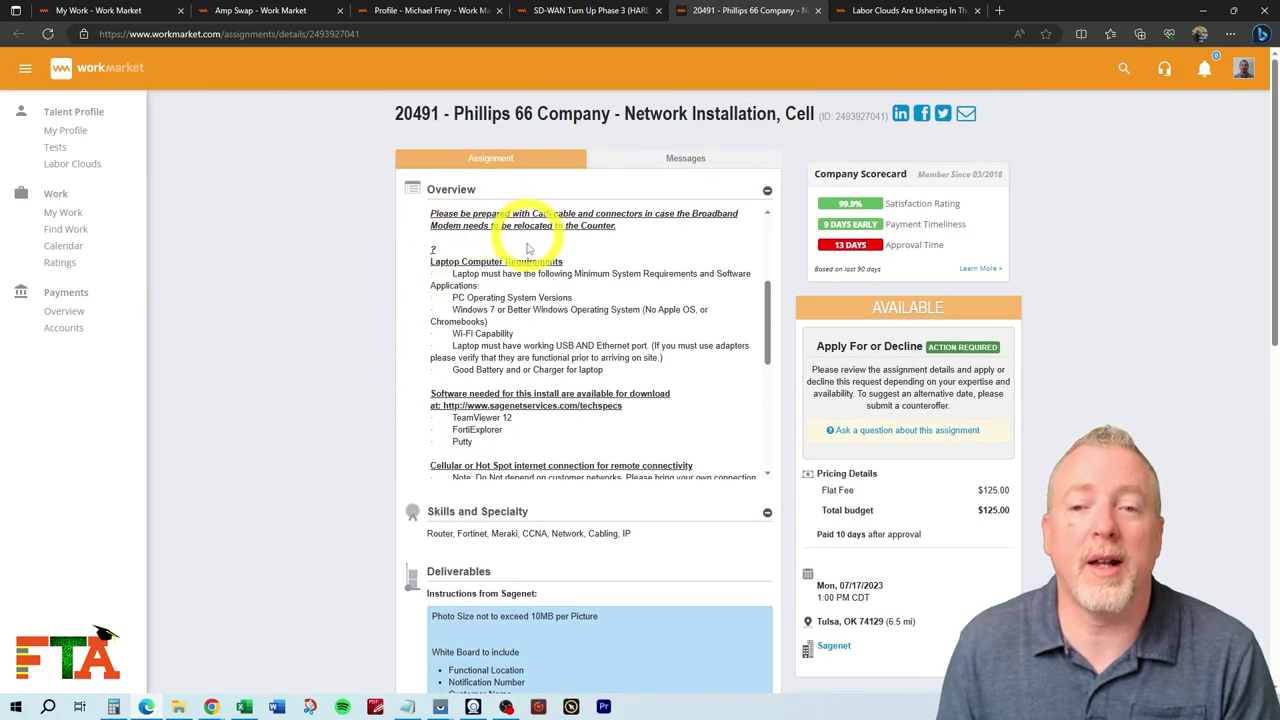
{"action": "scroll", "coordinate": [525, 250], "scroll_direction": "up", "scroll_amount": 2}
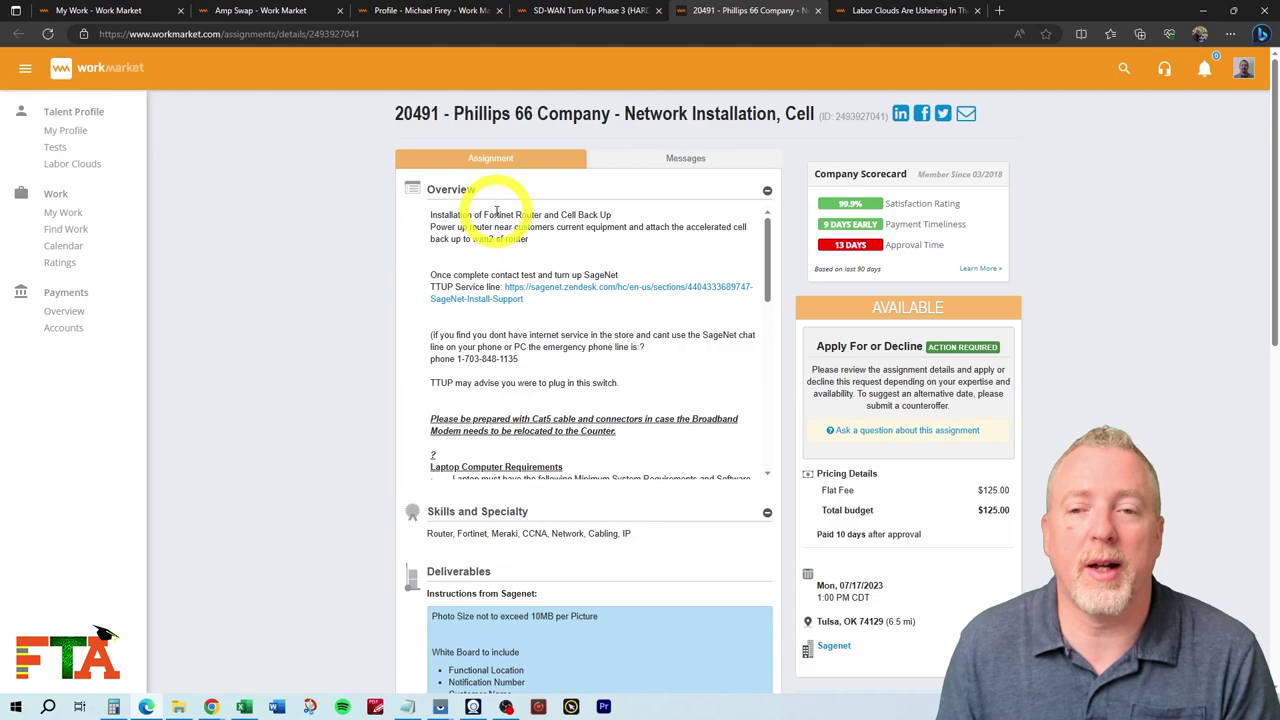
{"action": "double_click", "coordinate": [497, 214]}
{"action": "scroll", "coordinate": [490, 322], "scroll_direction": "down", "scroll_amount": 1}
{"action": "scroll", "coordinate": [490, 322], "scroll_direction": "down", "scroll_amount": 2}
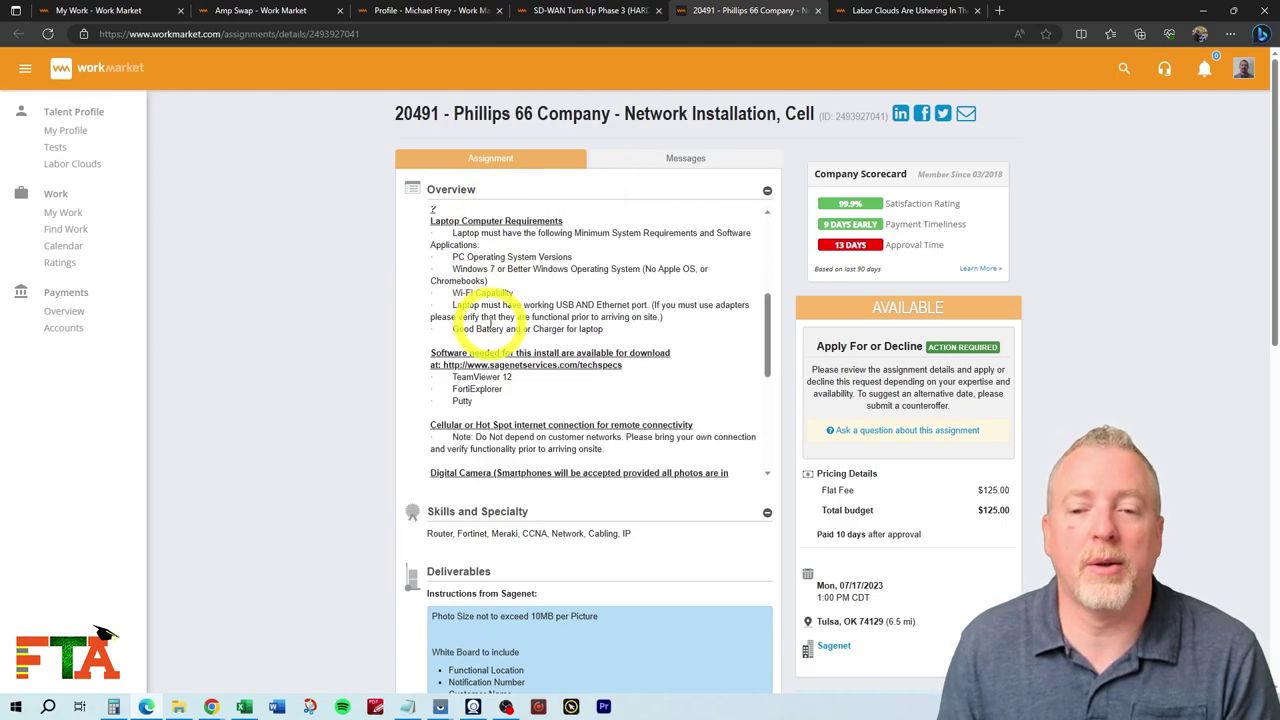
{"action": "double_click", "coordinate": [462, 401]}
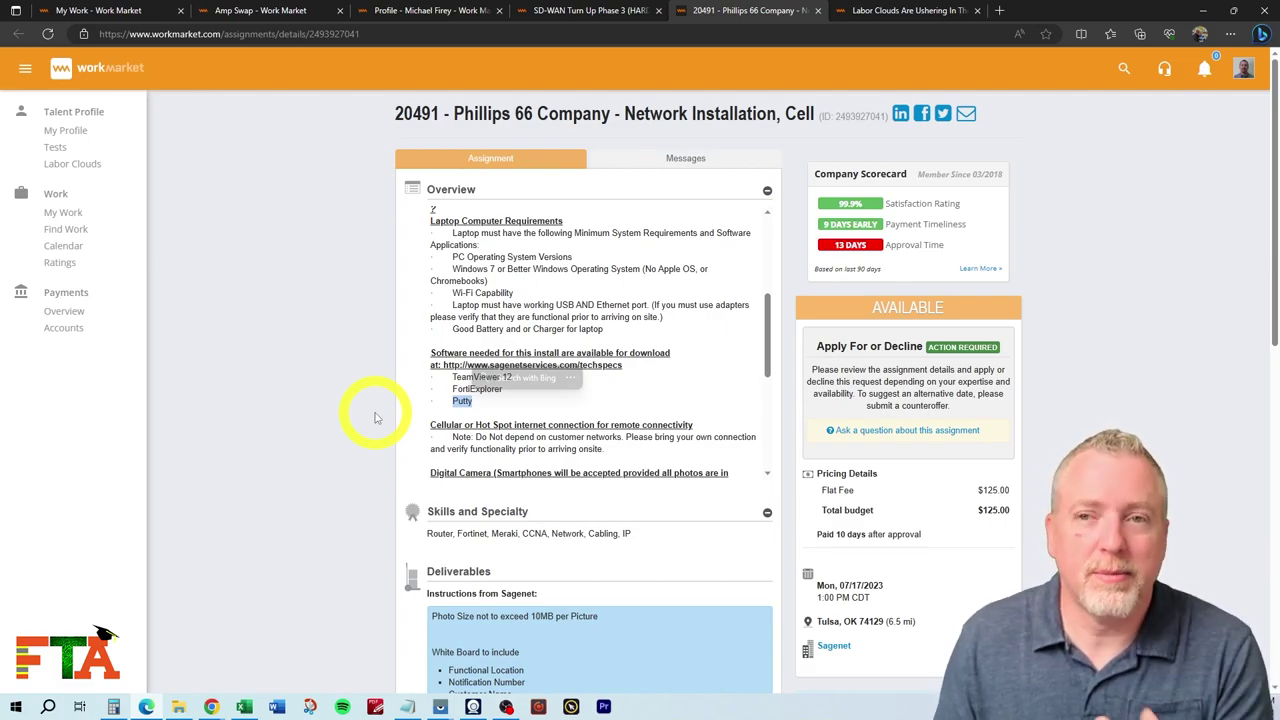
{"action": "left_click", "coordinate": [379, 418]}
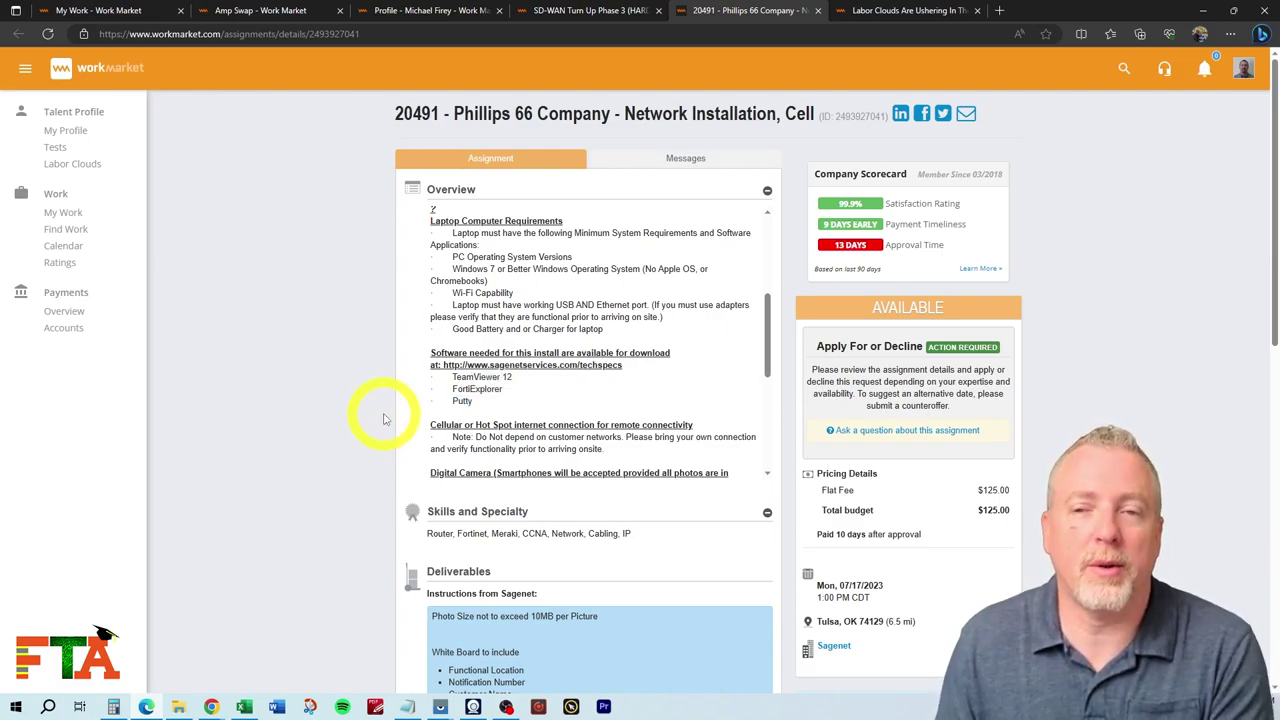
Step: Return to the Amp Swap assignment and check how soon it pays after approval in its pricing details
{"action": "scroll", "coordinate": [542, 390], "scroll_direction": "down", "scroll_amount": 3}
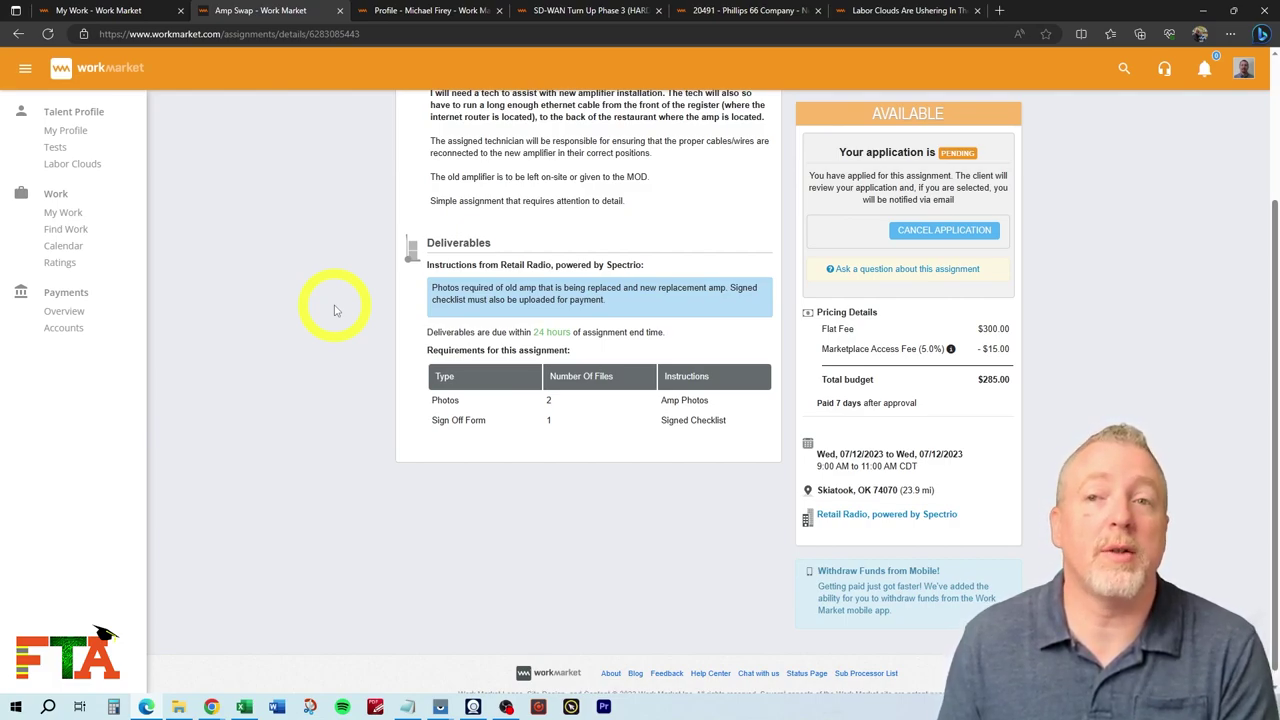
{"action": "scroll", "coordinate": [1079, 347], "scroll_direction": "up", "scroll_amount": 2}
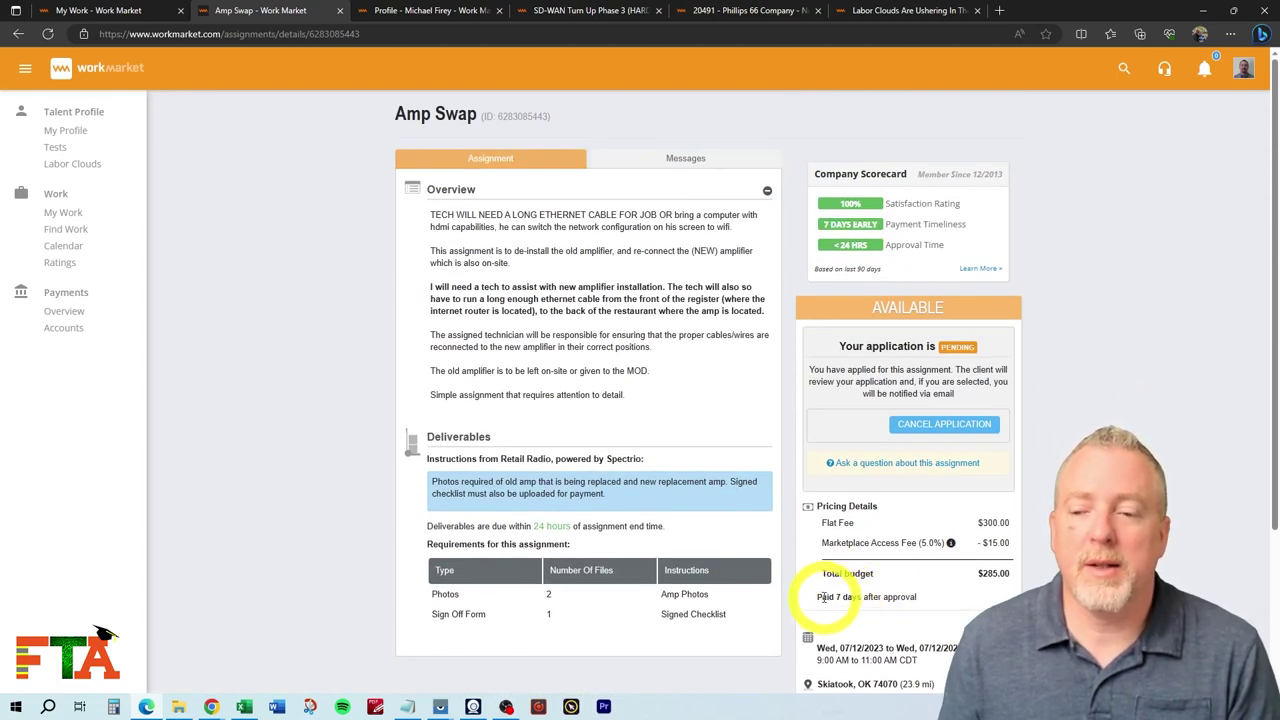
{"action": "left_click_drag", "start_coordinate": [817, 597], "coordinate": [893, 597]}
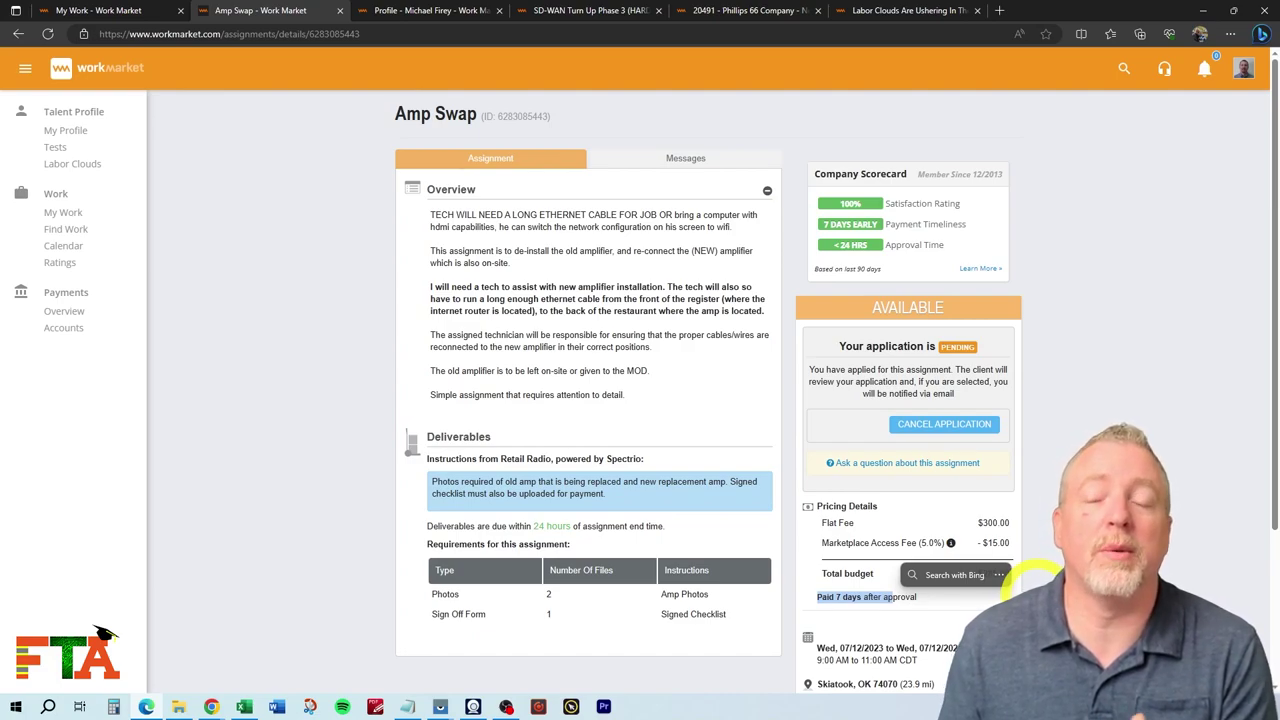
{"action": "left_click", "coordinate": [846, 596]}
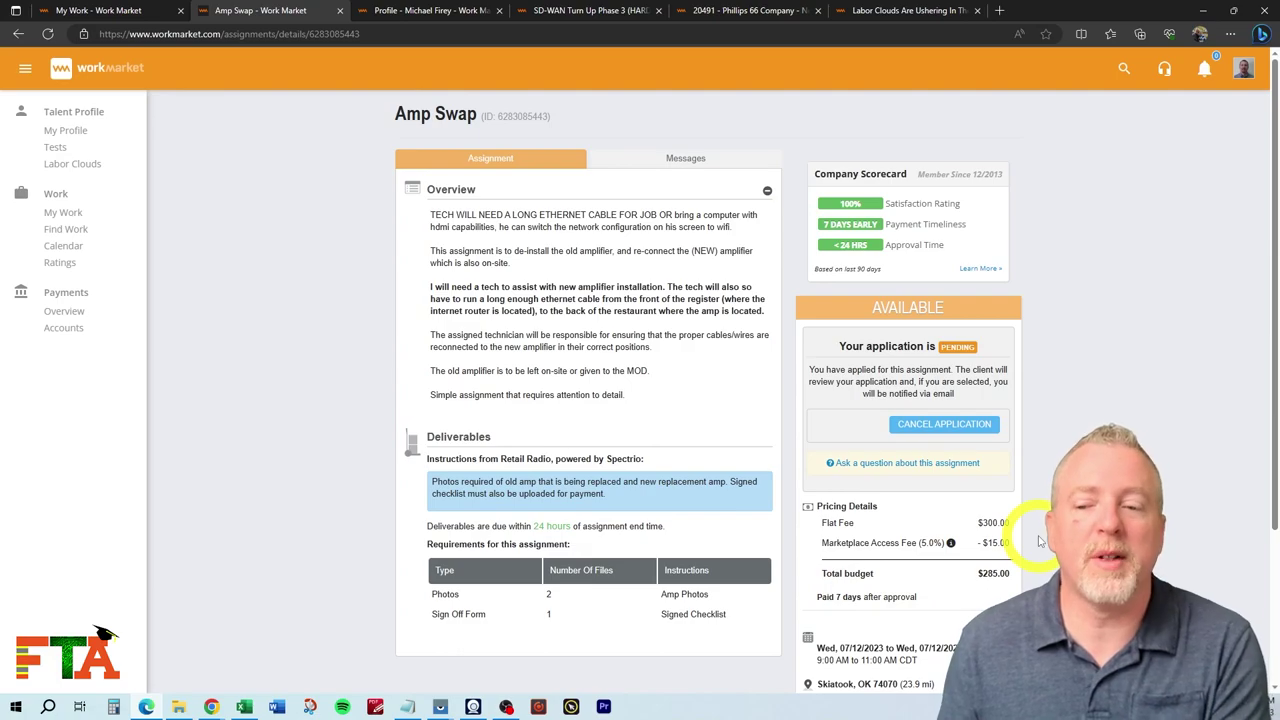
Step: Compare the payment terms after approval in the SD-WAN Turn Up Phase 3 and Phillips 66 assignments
{"action": "key", "text": "ctrl+Tab"}
{"action": "key", "text": "ctrl+Tab"}
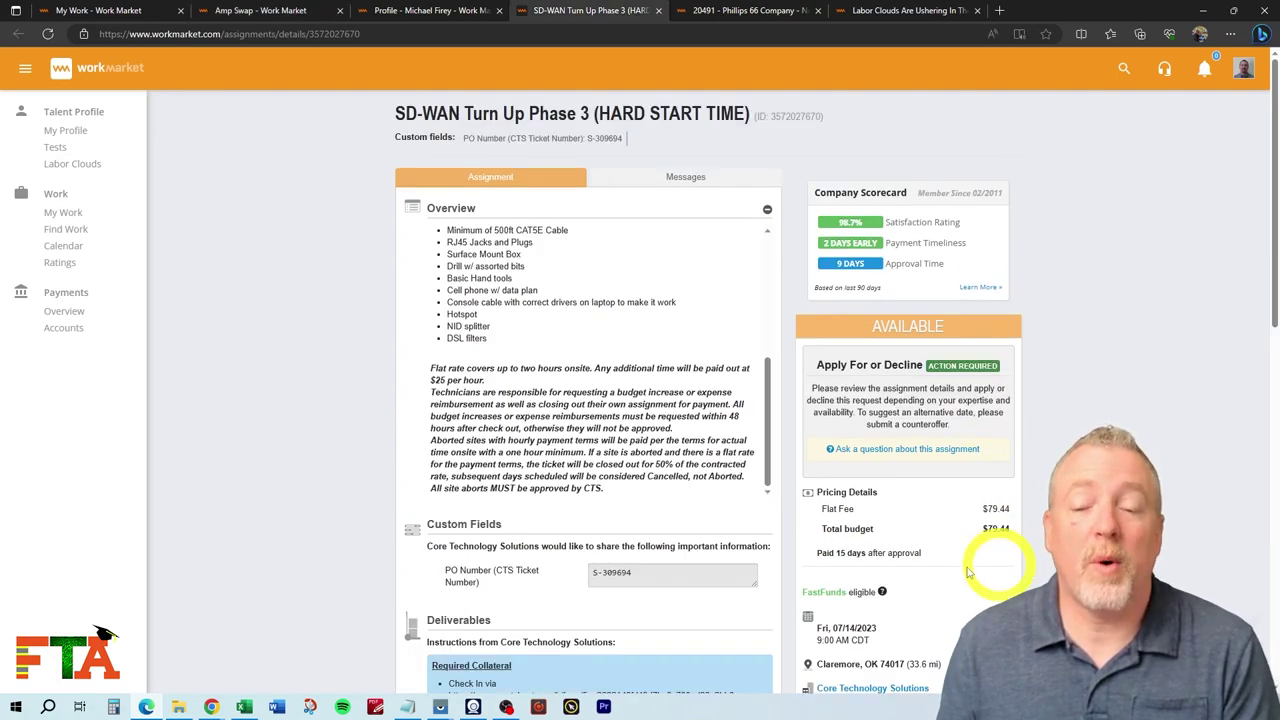
{"action": "left_click_drag", "start_coordinate": [818, 555], "coordinate": [886, 554]}
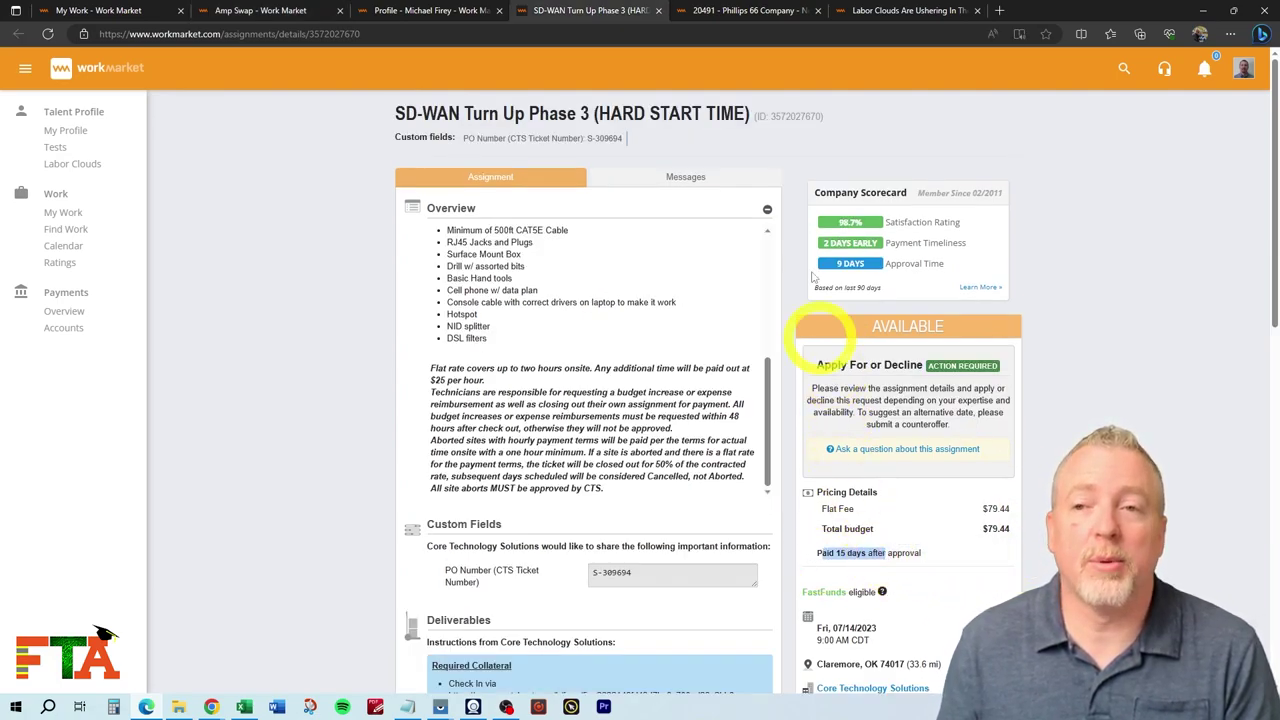
{"action": "left_click", "coordinate": [722, 10]}
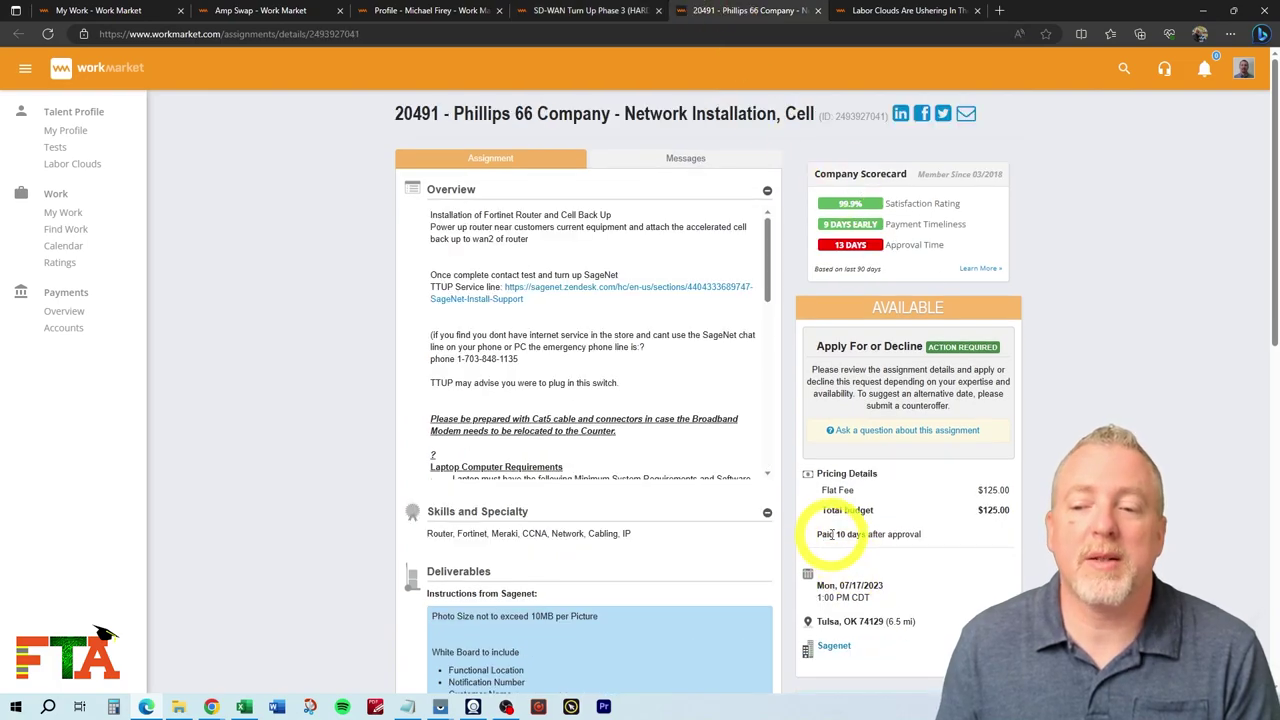
{"action": "left_click_drag", "start_coordinate": [838, 534], "coordinate": [868, 535]}
{"action": "left_click", "coordinate": [1052, 490]}
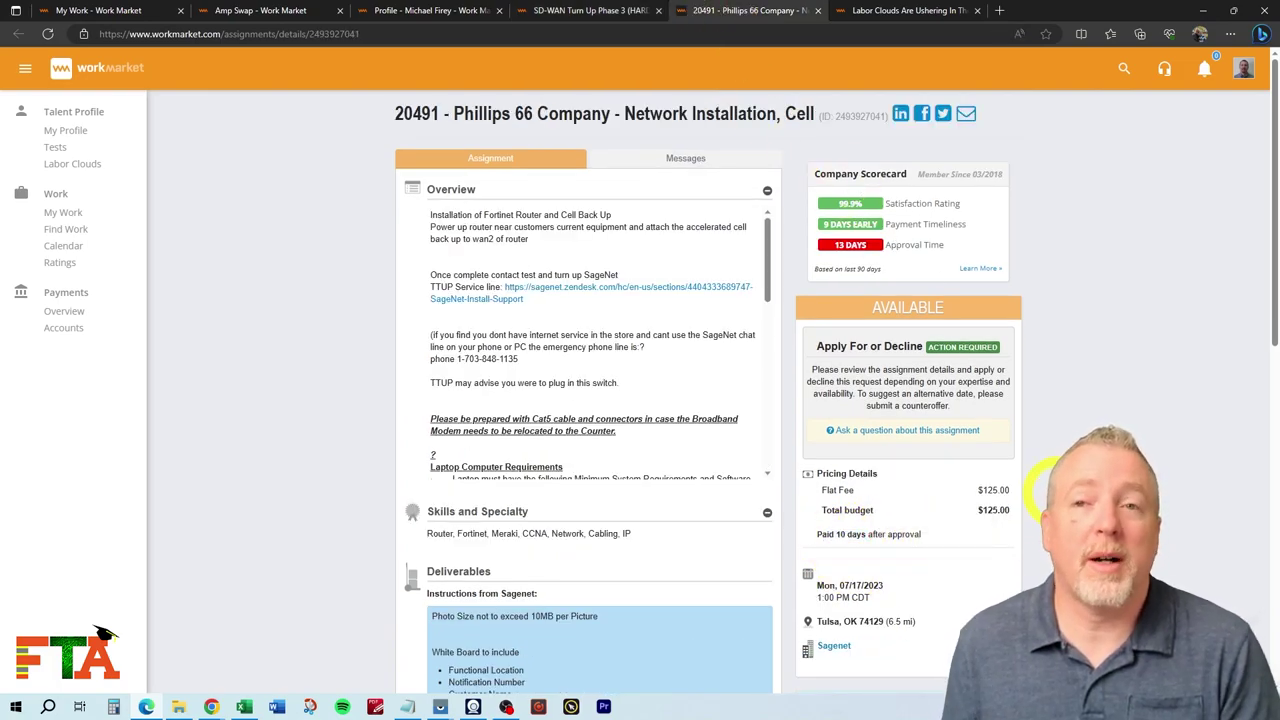